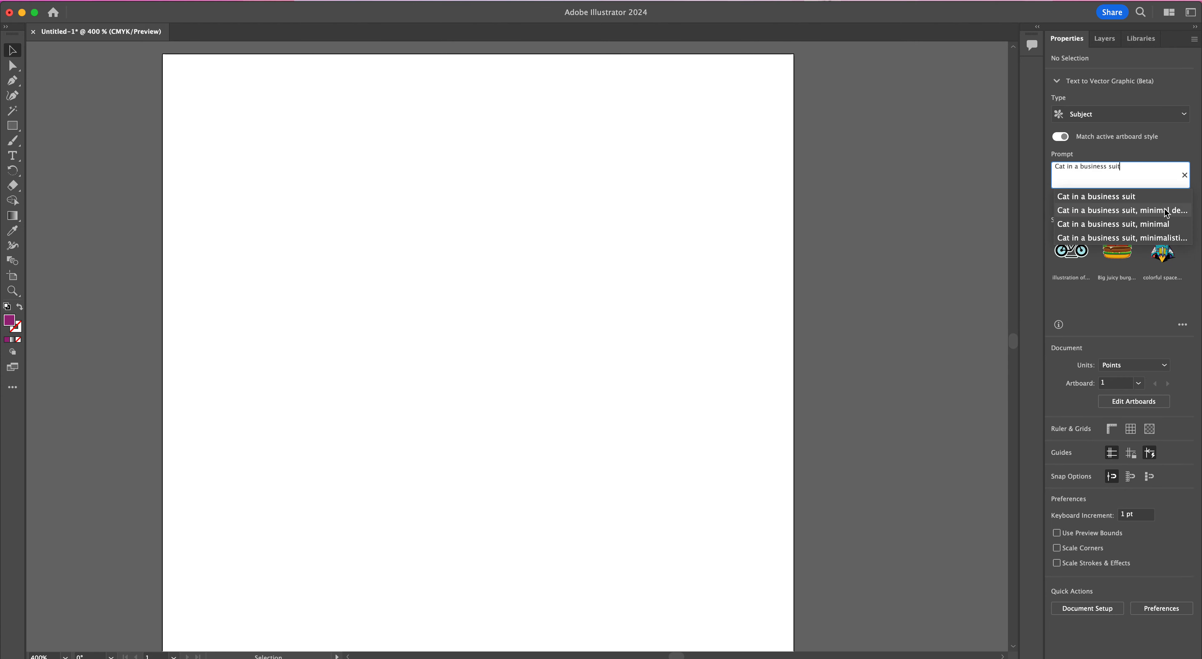
Step: Generate a Subject vector graphic from the prompt "Cat in a business suit" with the active artboard style matched
left_click(1196, 177)
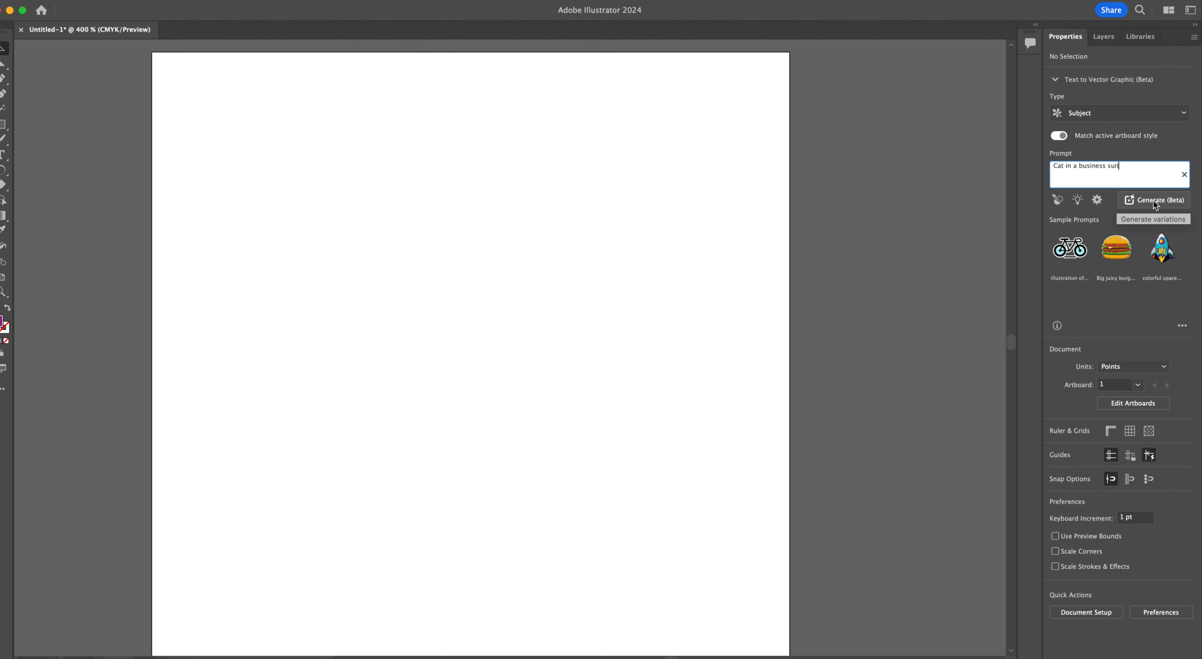
left_click(1160, 201)
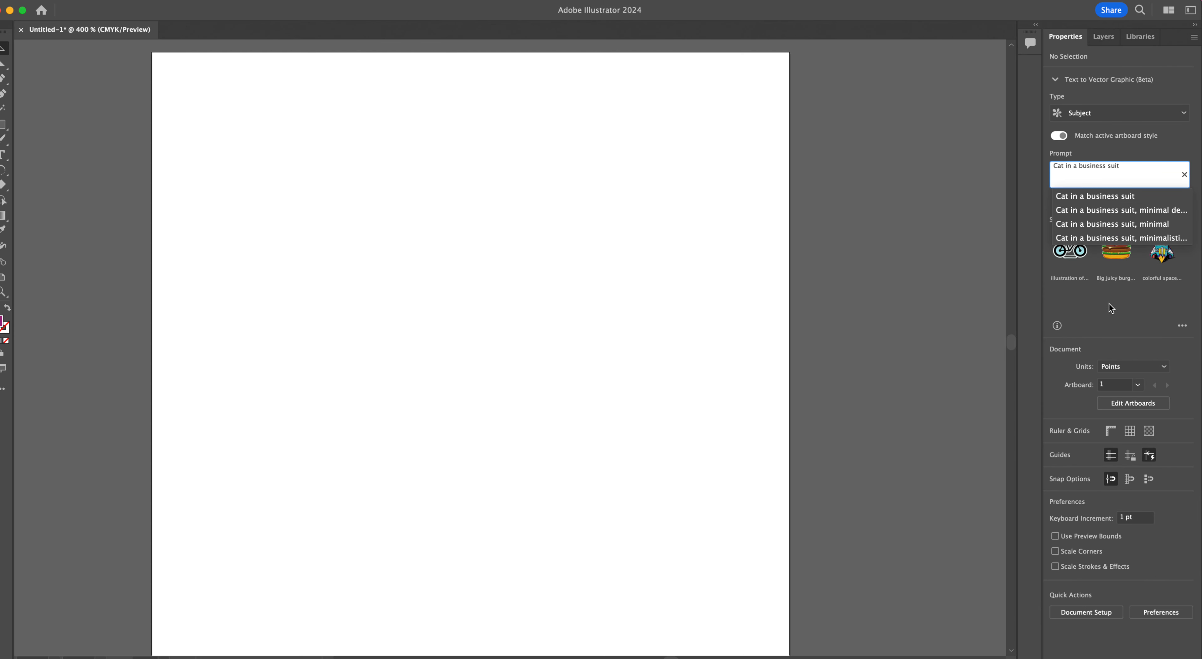
left_click(1195, 174)
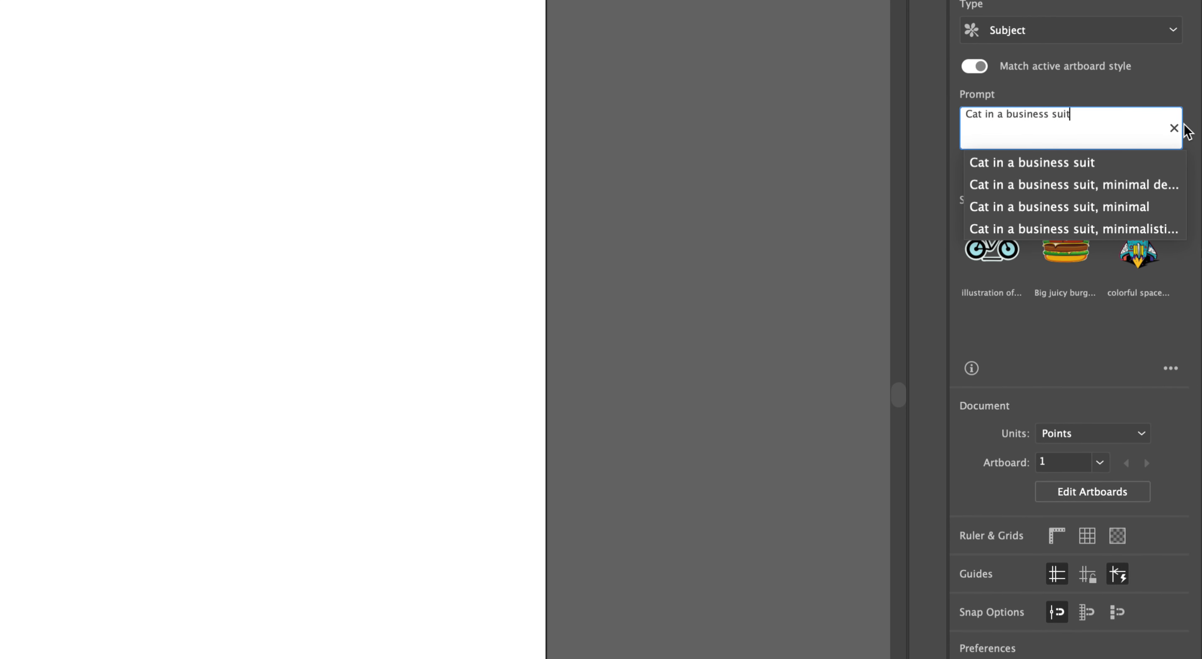
left_click(1198, 125)
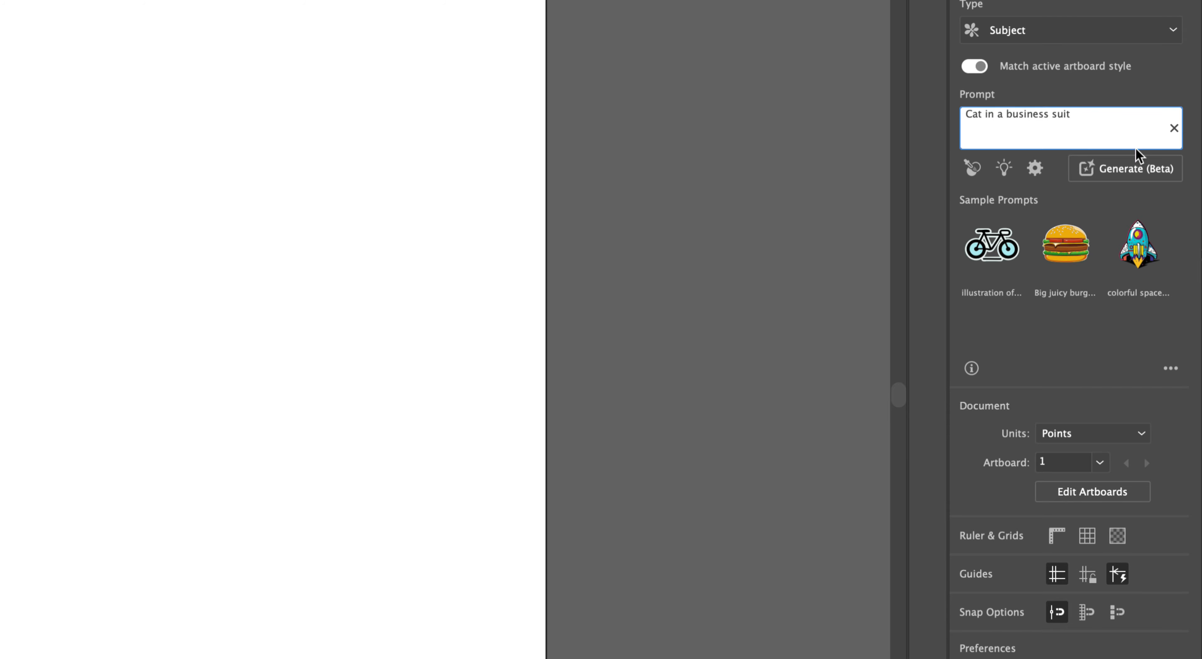
left_click(1118, 166)
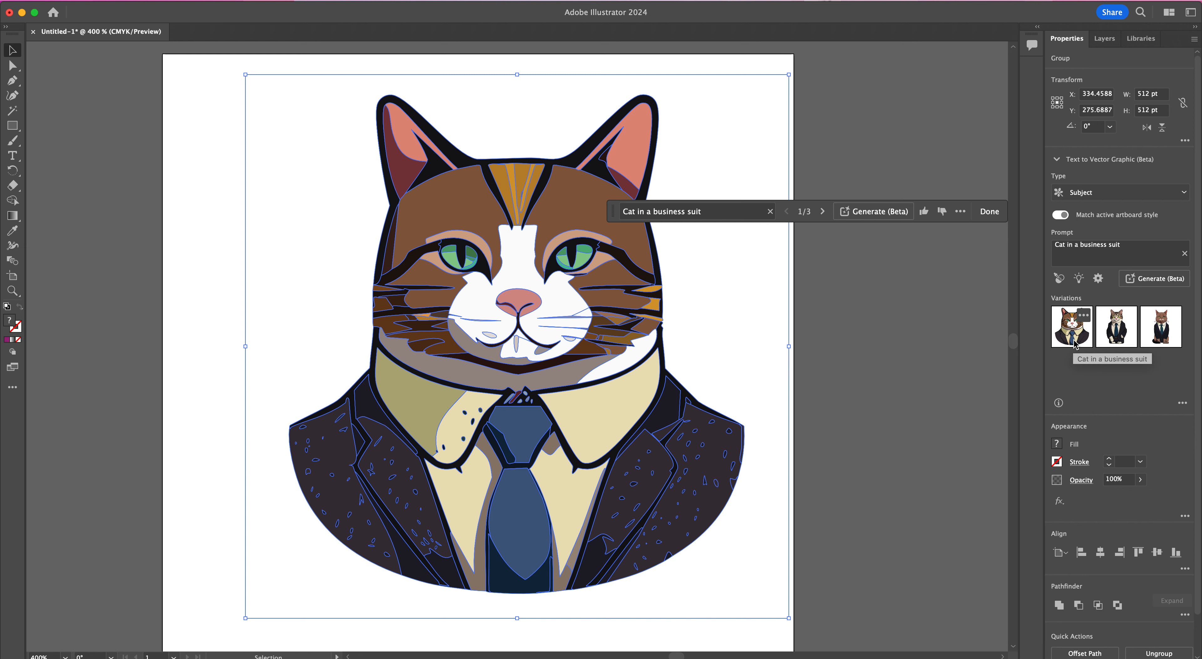
Step: Compare the three generated cat variations on the artboard and return to the first one
left_click(1128, 346)
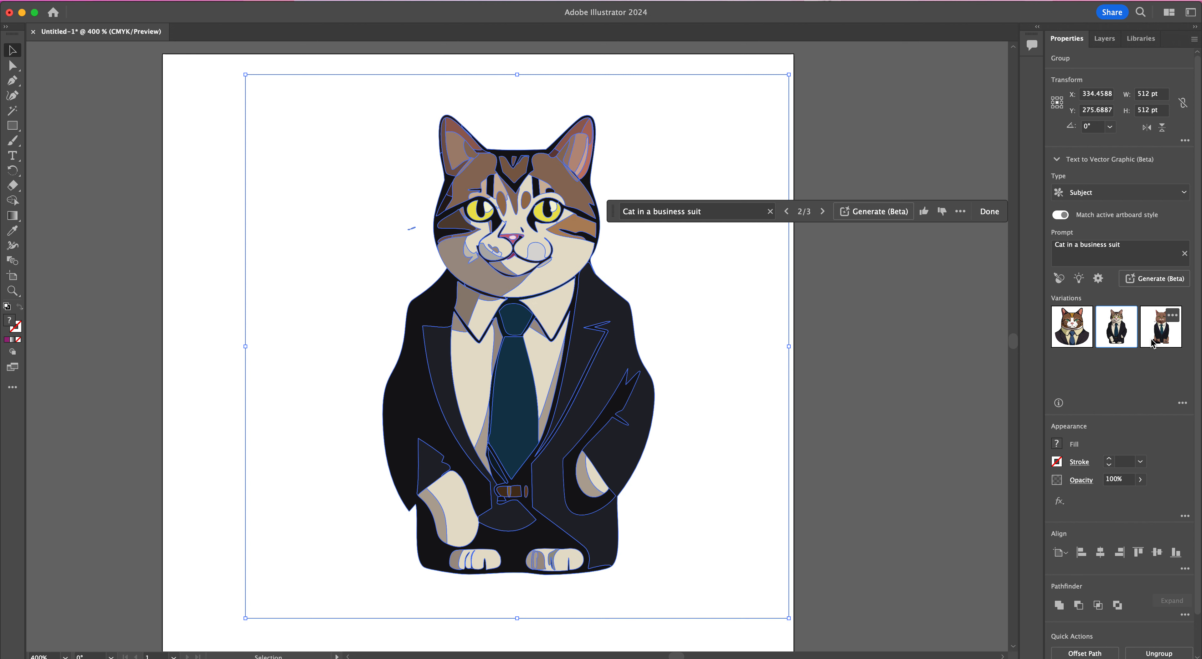
left_click(1152, 344)
left_click(908, 353)
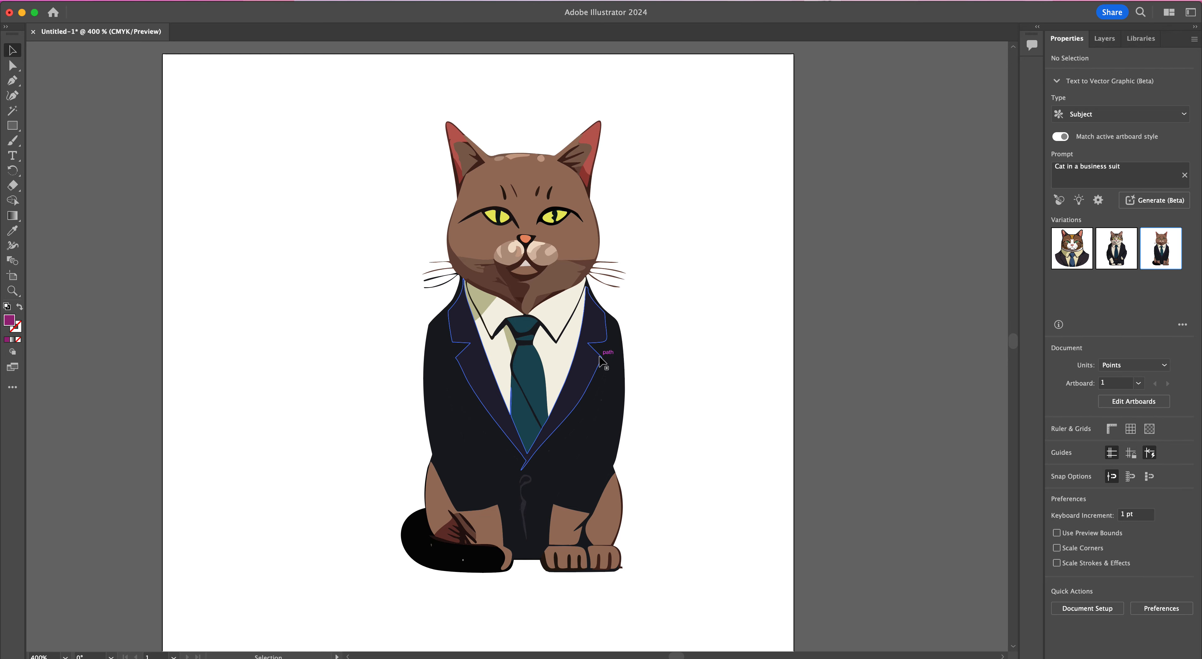
left_click(639, 391)
left_click(831, 378)
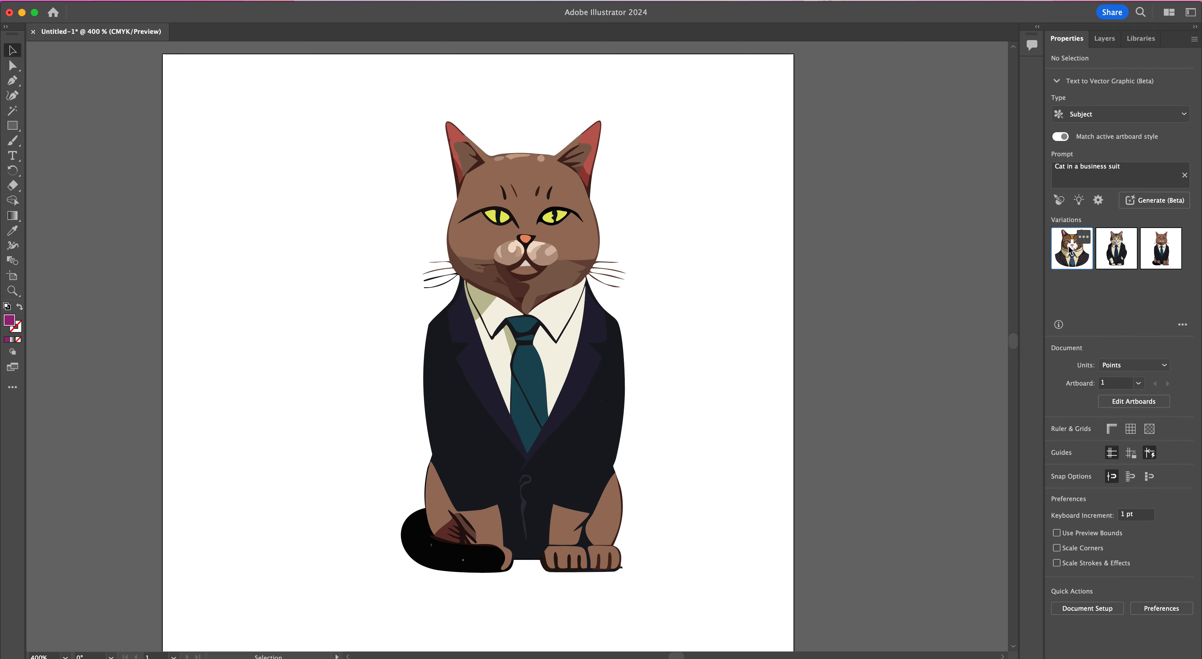
left_click(603, 422)
left_click(1114, 338)
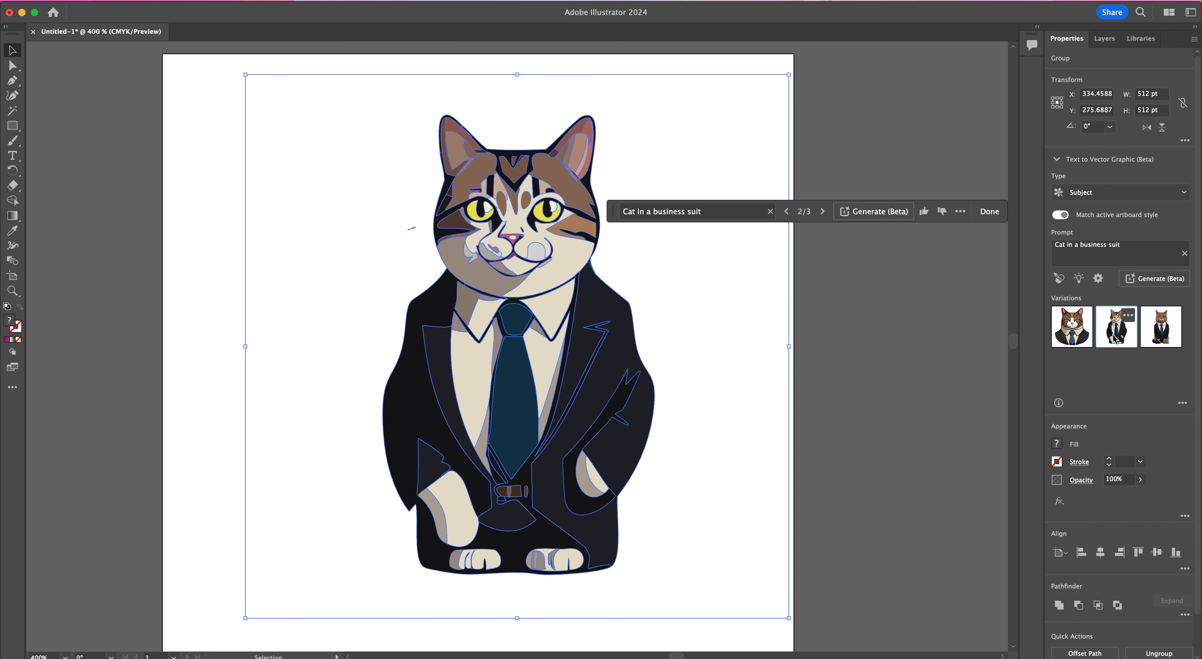
left_click(1161, 329)
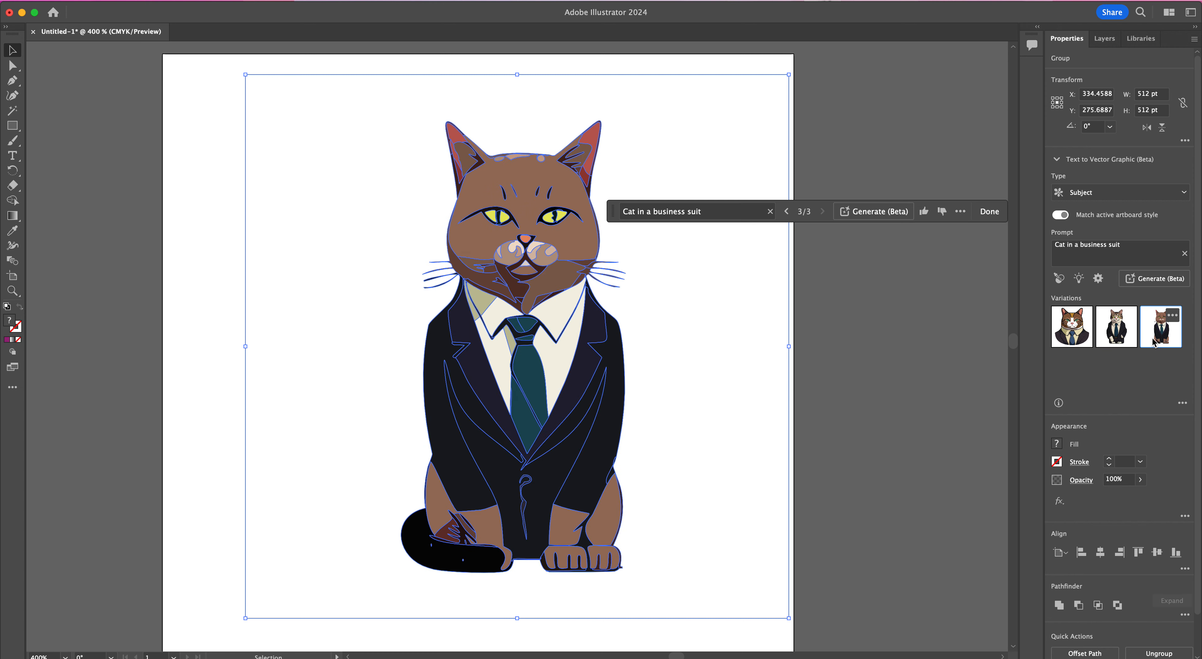
left_click(1083, 341)
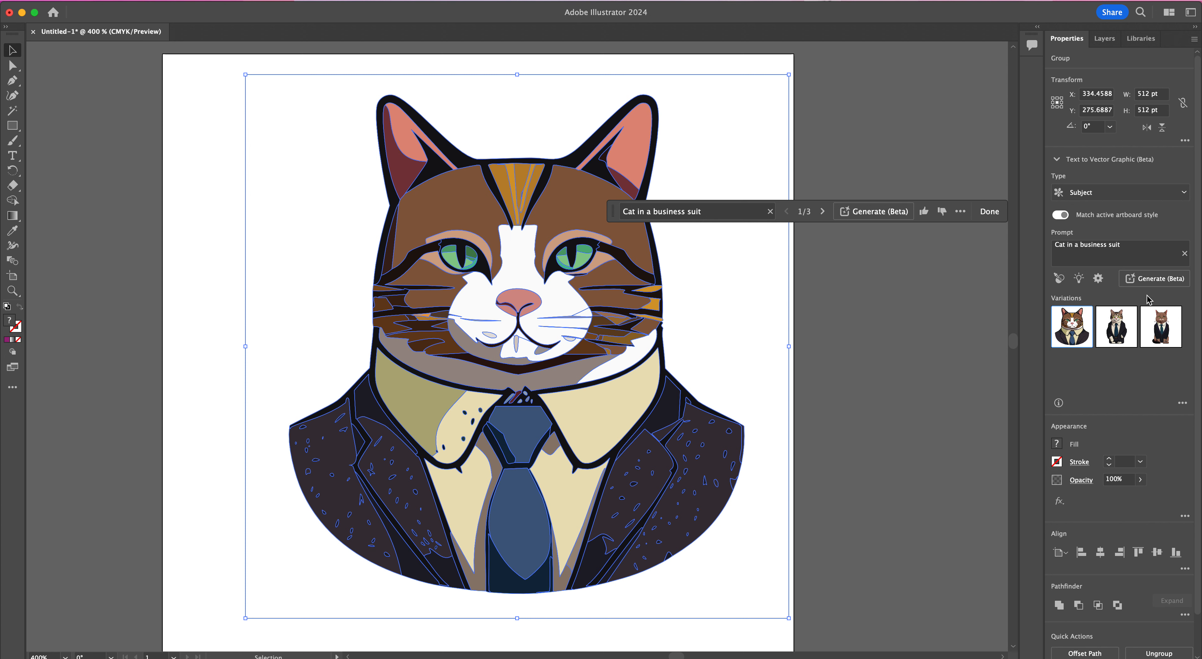
Step: Generate more variations from the same prompt and show the second new one, the full-body tabby, on the artboard
left_click(1162, 280)
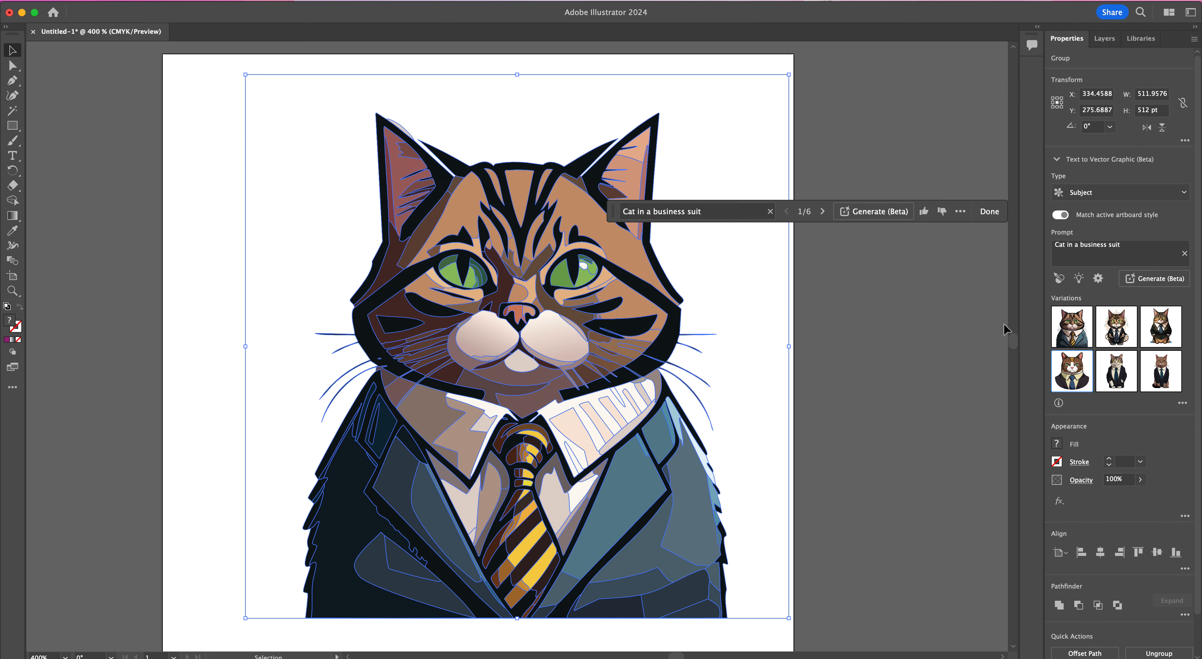
left_click(926, 332)
left_click(650, 362)
left_click(1114, 329)
left_click(1117, 332)
left_click(899, 344)
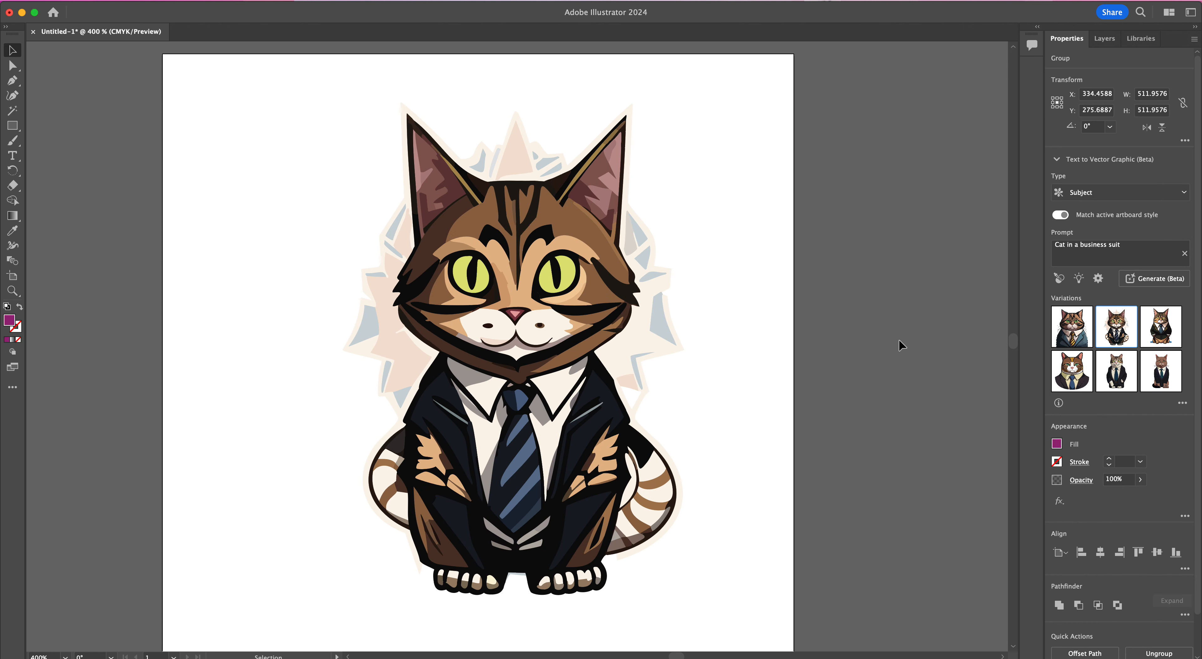
left_click(645, 344)
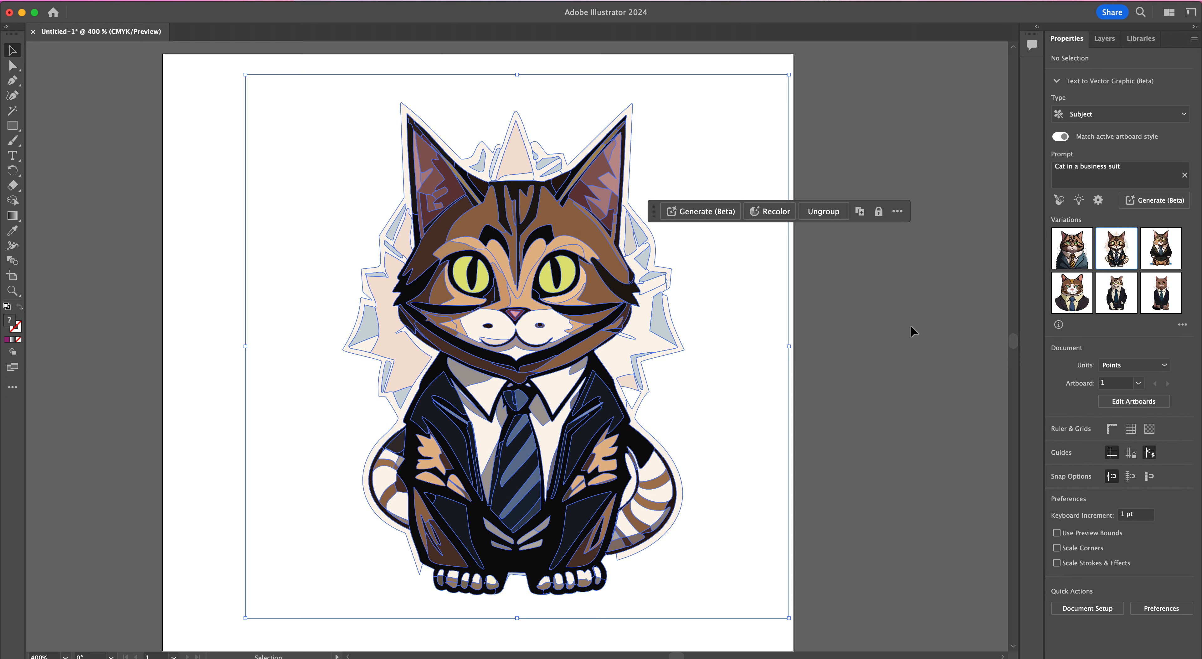
Step: Preview the third new variation and choose the first one, the tabby bust with the yellow striped tie
left_click(1161, 325)
left_click(752, 332)
left_click(647, 349)
left_click(1080, 329)
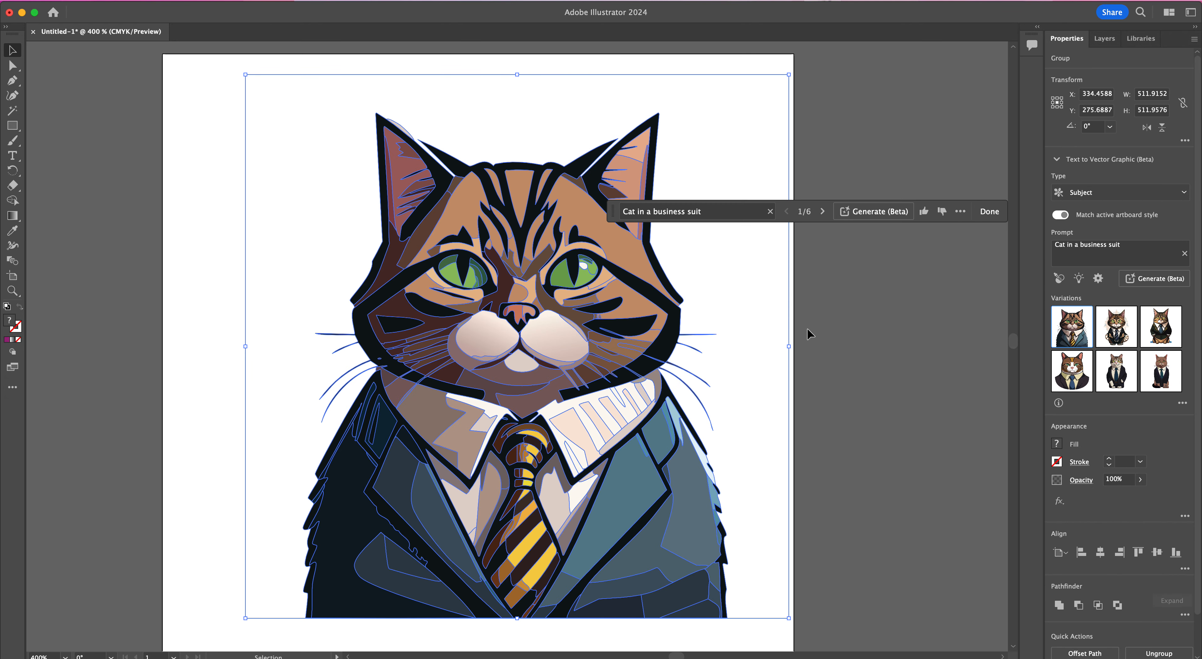
left_click(856, 323)
Step: Move the cat illustration off the artboard onto the empty pasteboard to its left
key("super+minus")
scroll(762, 308, "left", 5)
left_click(681, 312)
left_click_drag(681, 311, 272, 306)
left_click_drag(496, 290, 668, 286)
left_click(137, 196)
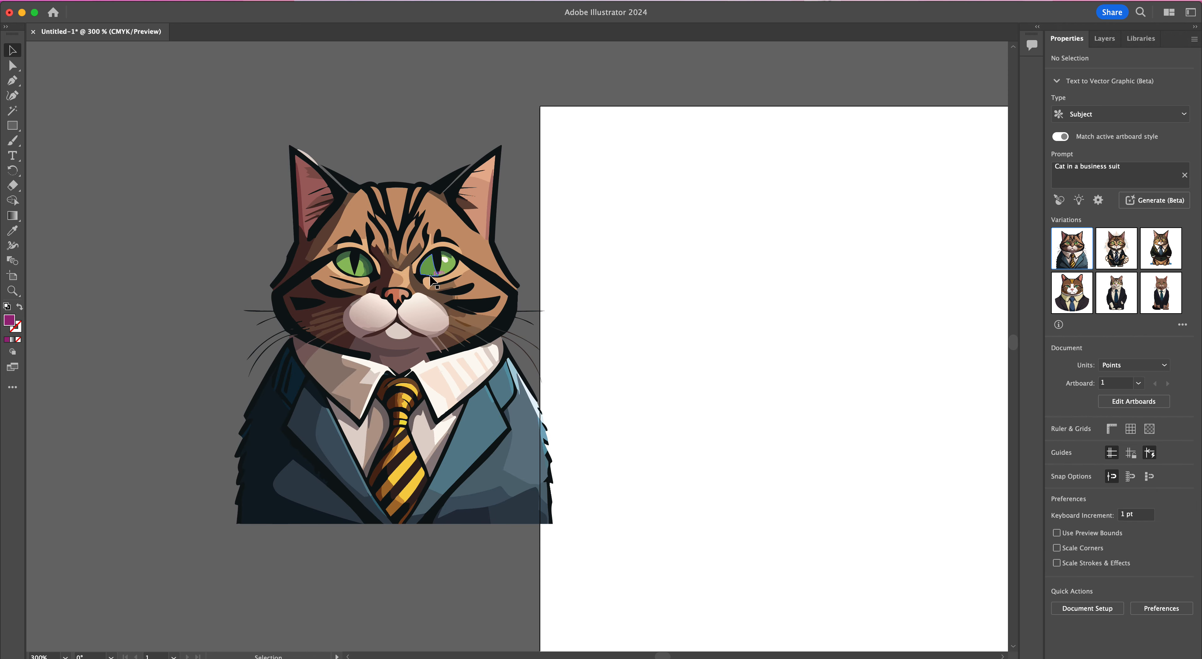
left_click_drag(430, 280, 387, 285)
left_click(516, 94)
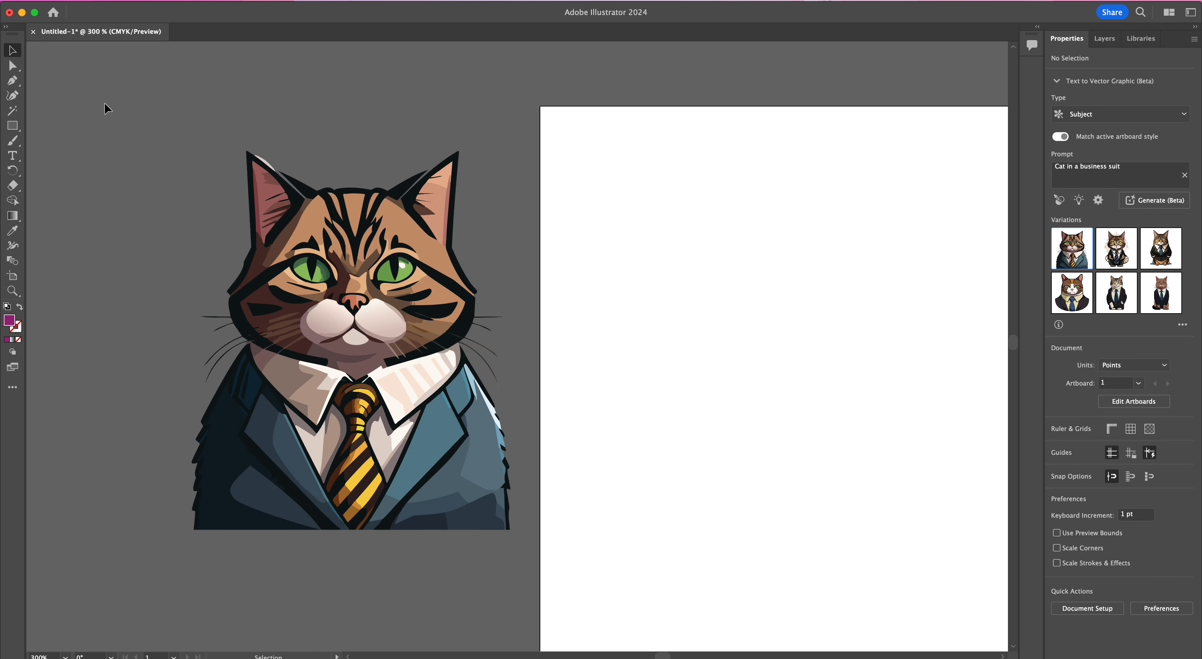
Step: Try to move the single tan forehead path away from the cat with Direct Selection and undo the move
left_click(12, 68)
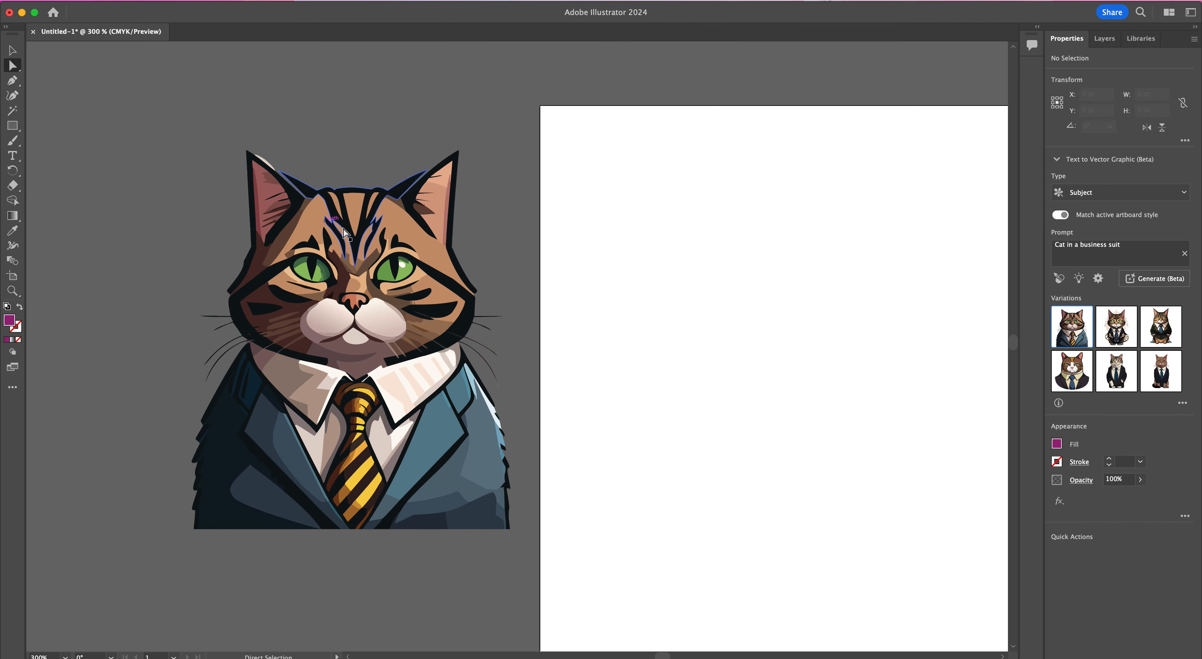
left_click(442, 258)
left_click_drag(436, 259, 514, 129)
key("super+z")
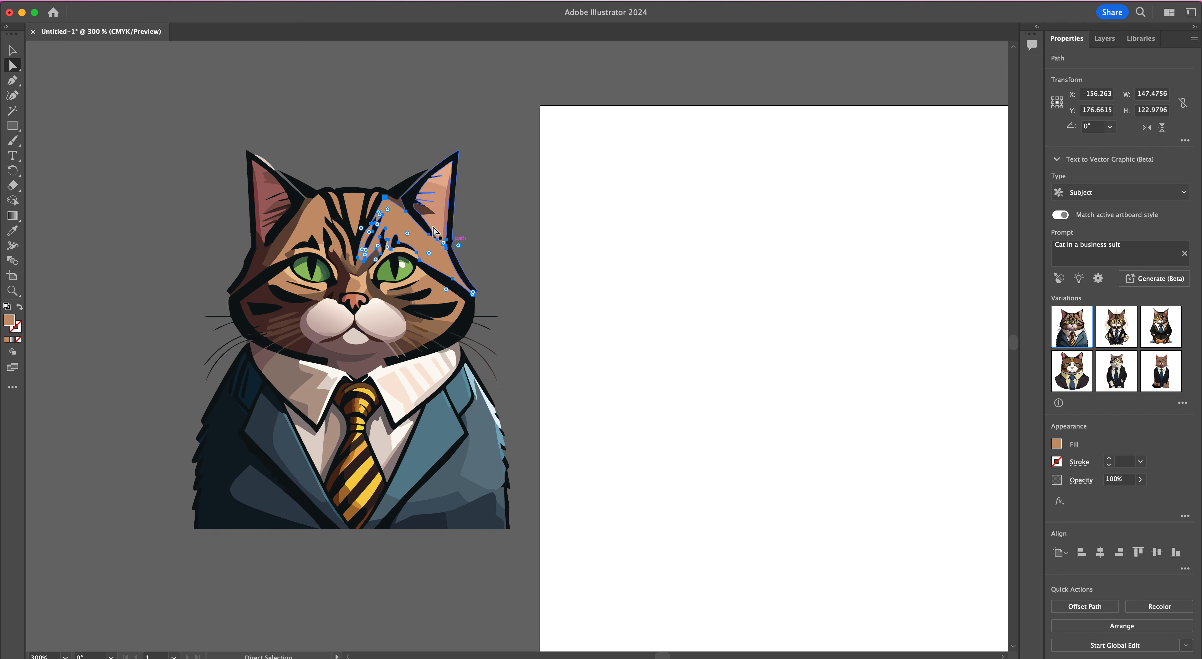
Step: Select individual paths in the suit, the pale ear edge and the forehead to examine the artwork's separate shapes
left_click(290, 433)
left_click(430, 435)
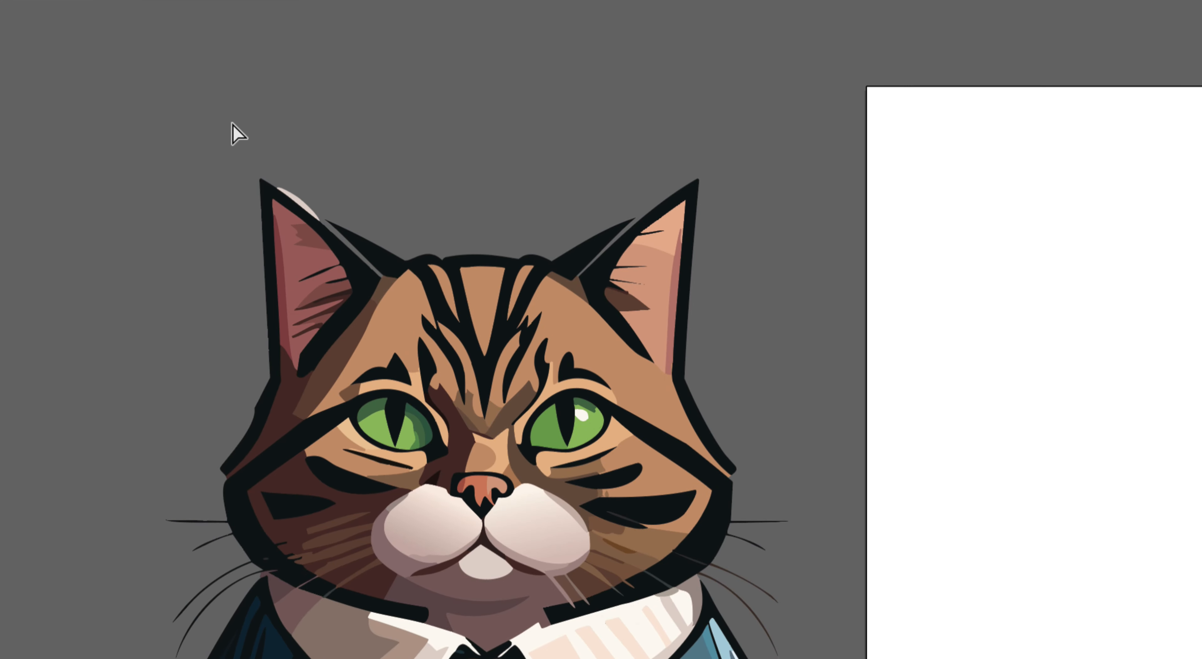
left_click(310, 206)
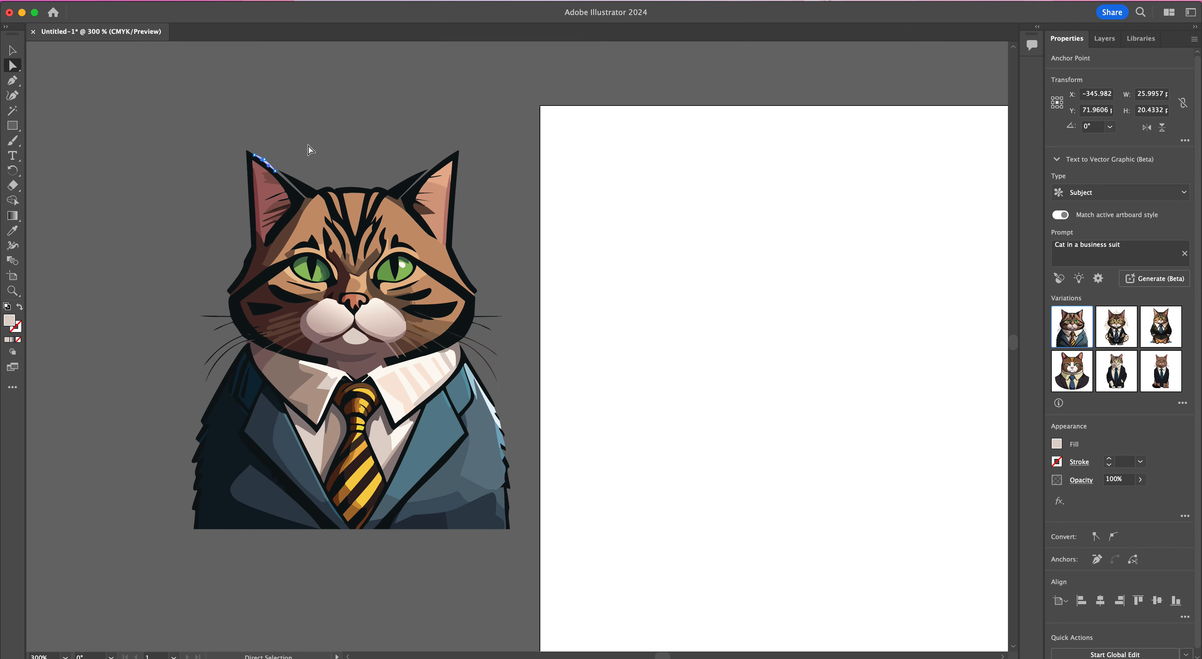
left_click(310, 150)
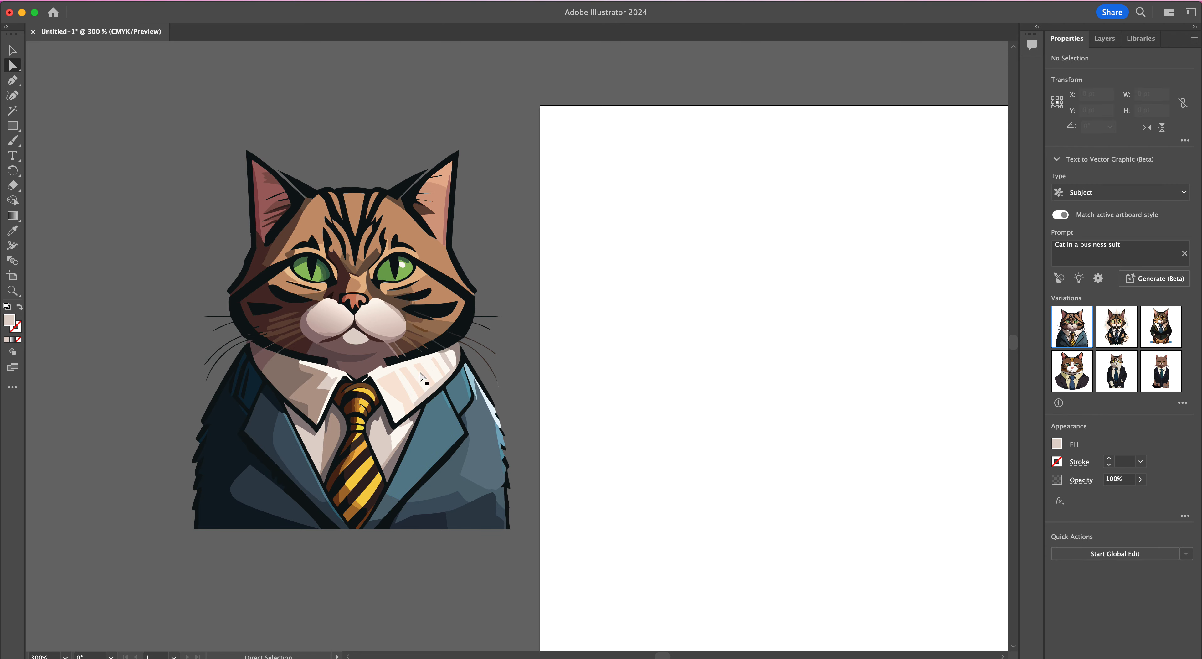
left_click(432, 260)
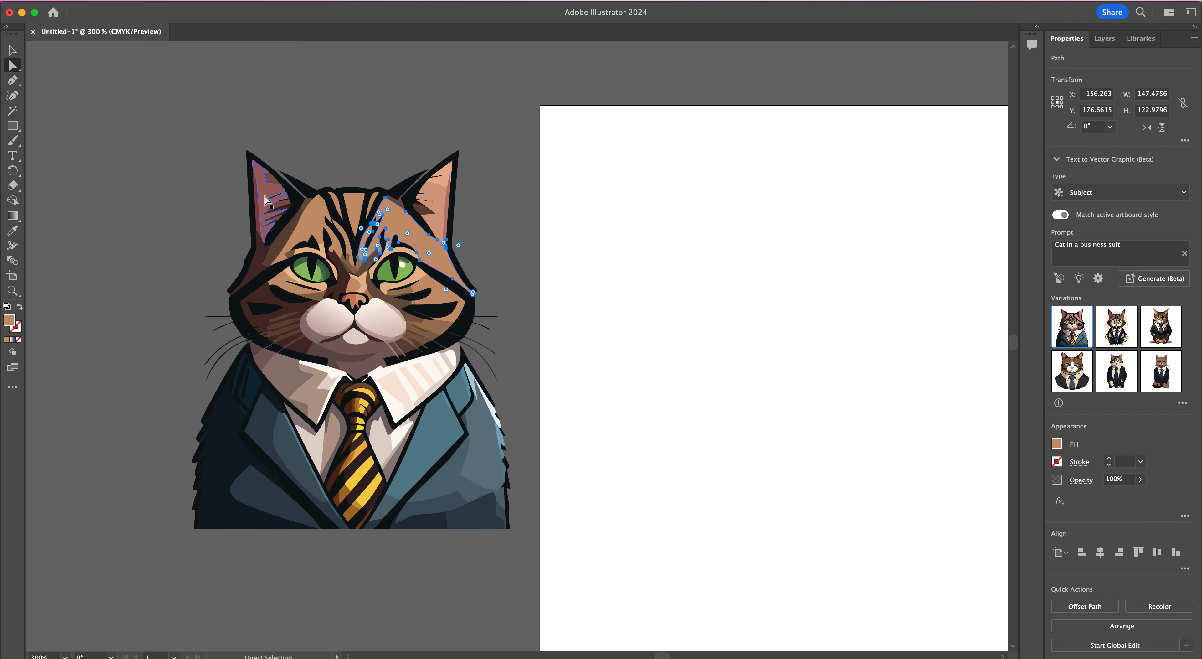
Step: Change the fill of the selected green iris shapes in both eyes to light blue 80CCDD
left_click(311, 275)
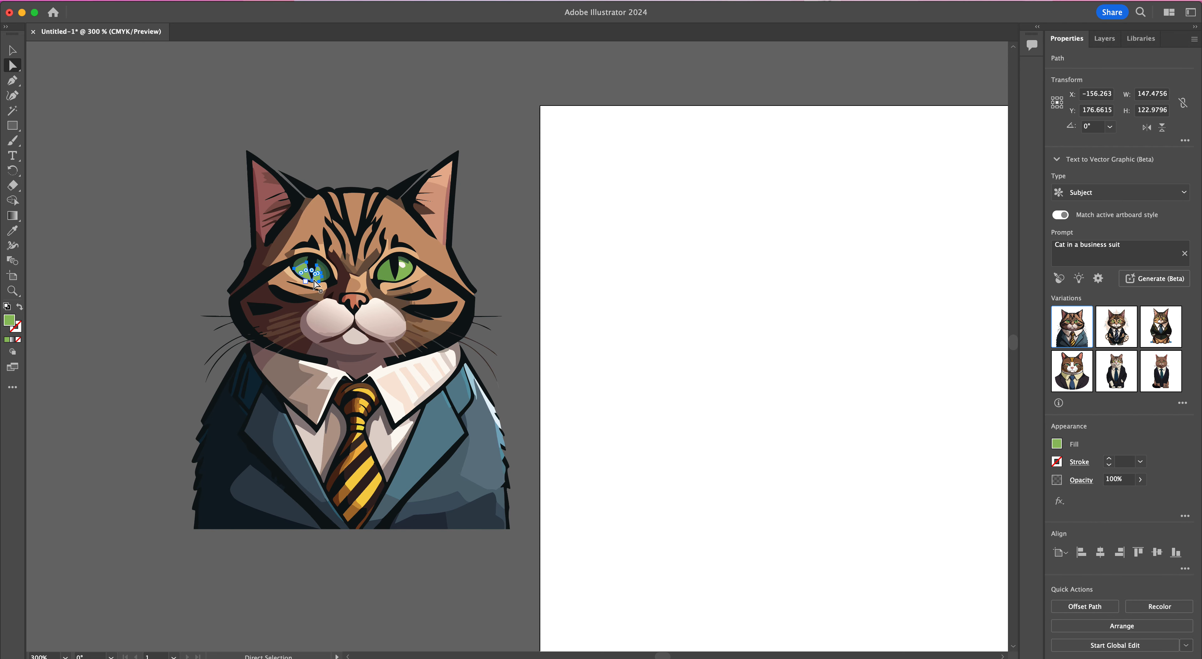
left_click(396, 279, "shift")
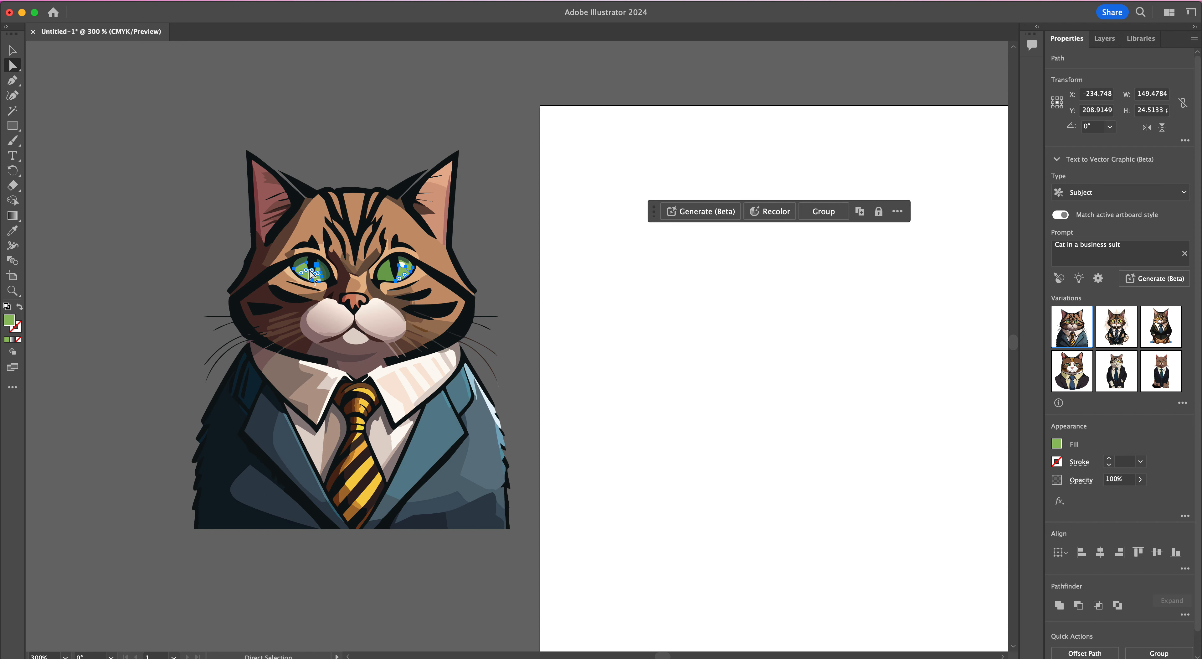
double_click(9, 321)
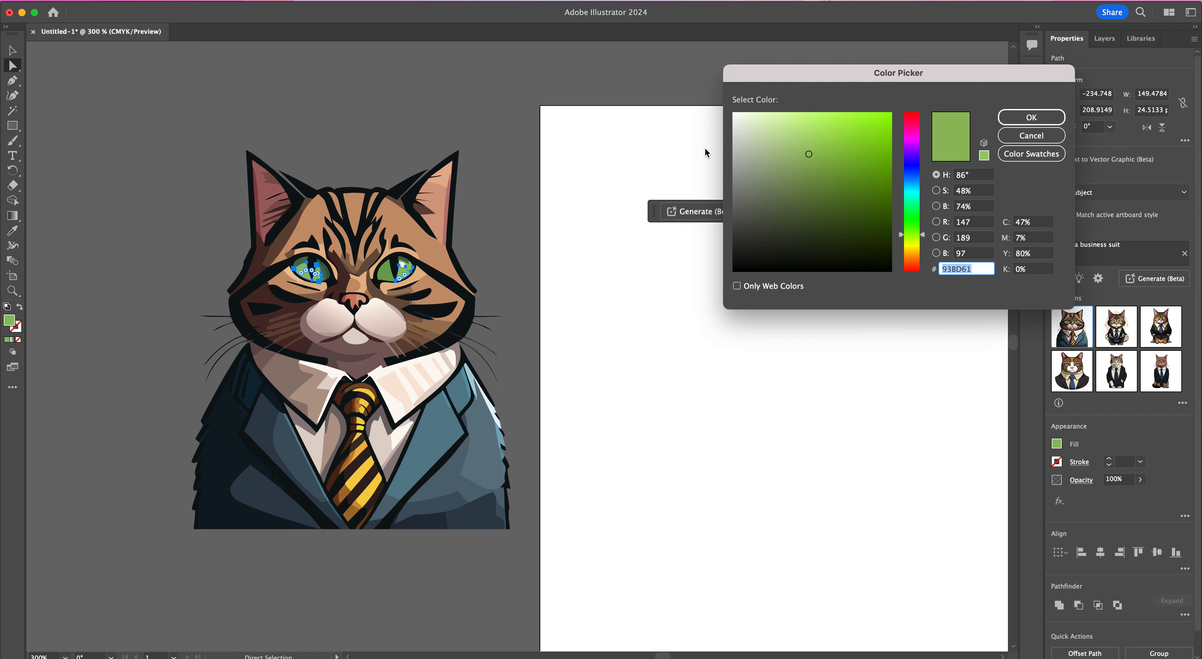
left_click(914, 187)
mouse_move(849, 174)
left_mouse_down()
mouse_move(848, 158)
mouse_move(800, 133)
left_mouse_up()
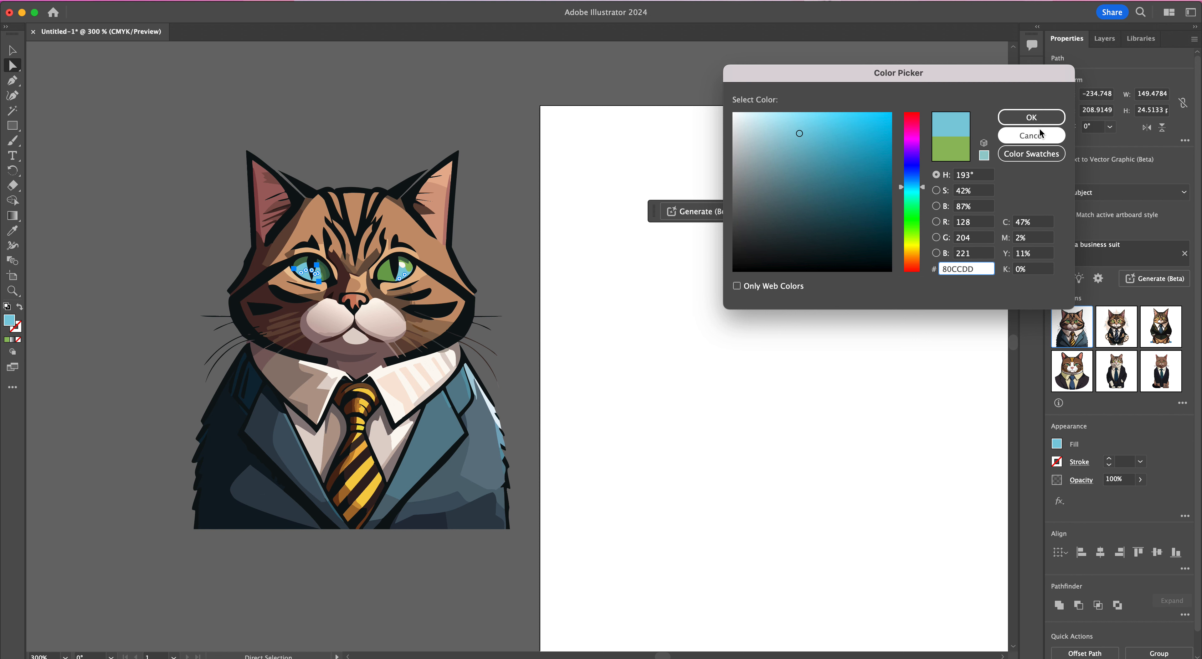
left_click(1032, 117)
left_click(531, 187)
Step: Undo the blue eye recolor and clear the selection
key("super+z")
key("super+z")
key("super+z")
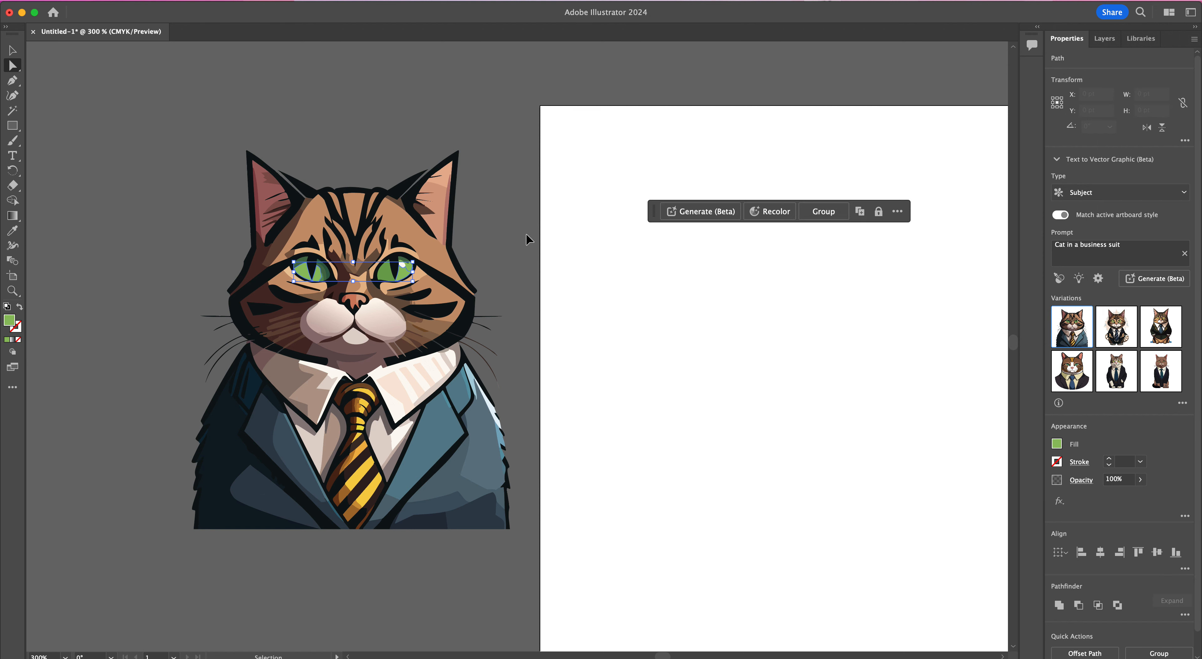
left_click(293, 152)
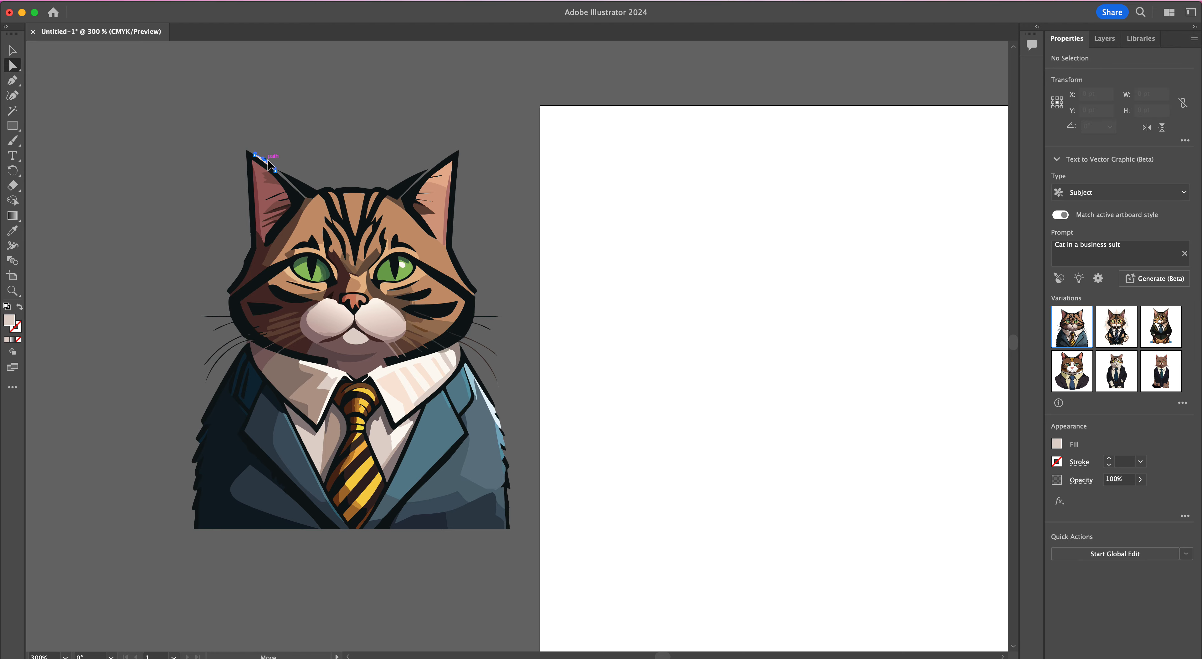
Step: Move the whole cat group back onto the artboard, roughly centered, and deselect it
left_click(12, 50)
left_click_drag(337, 282, 793, 326)
key("space")
left_click_drag(781, 268, 647, 267)
left_click_drag(656, 315, 628, 334)
left_click(891, 315)
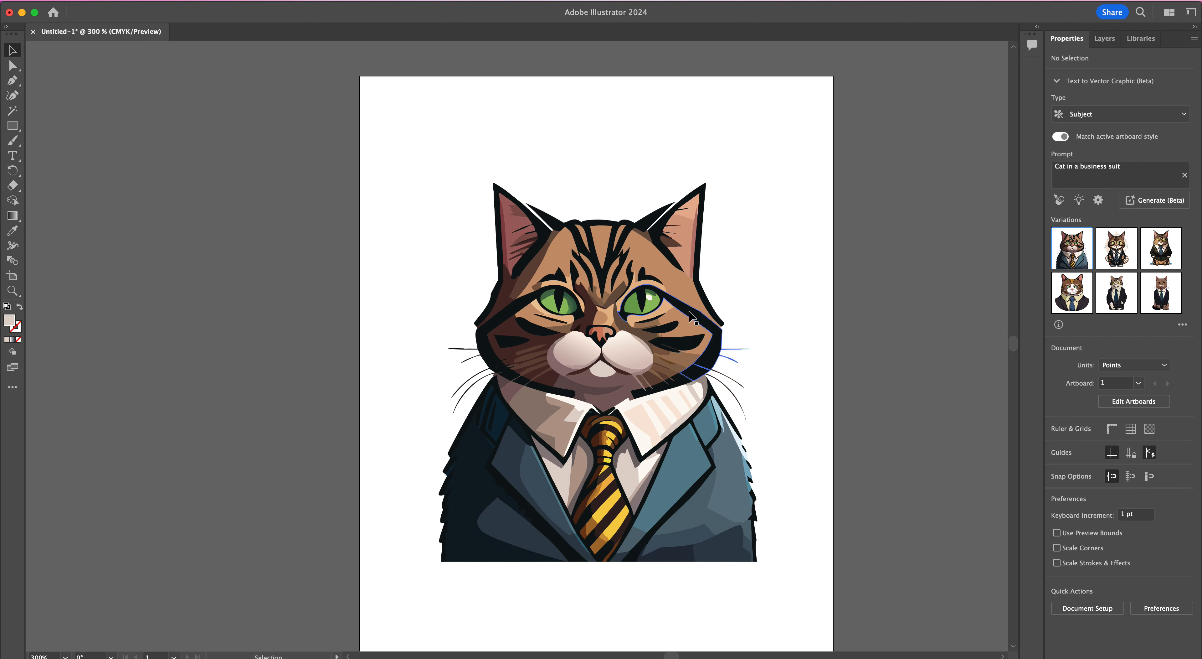
Step: Recolor the whole cat by shifting the linked color wheel handles toward yellow-green fur tones and a purple suit
left_click(651, 312)
left_click_drag(655, 215, 511, 122)
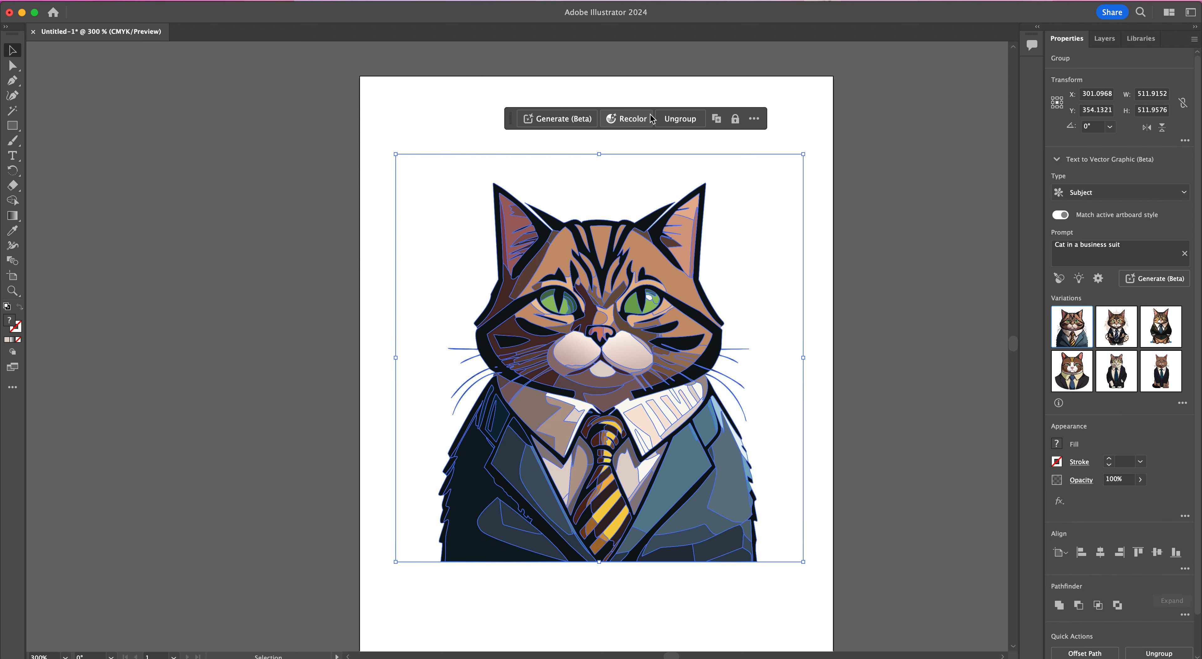
left_click(641, 121)
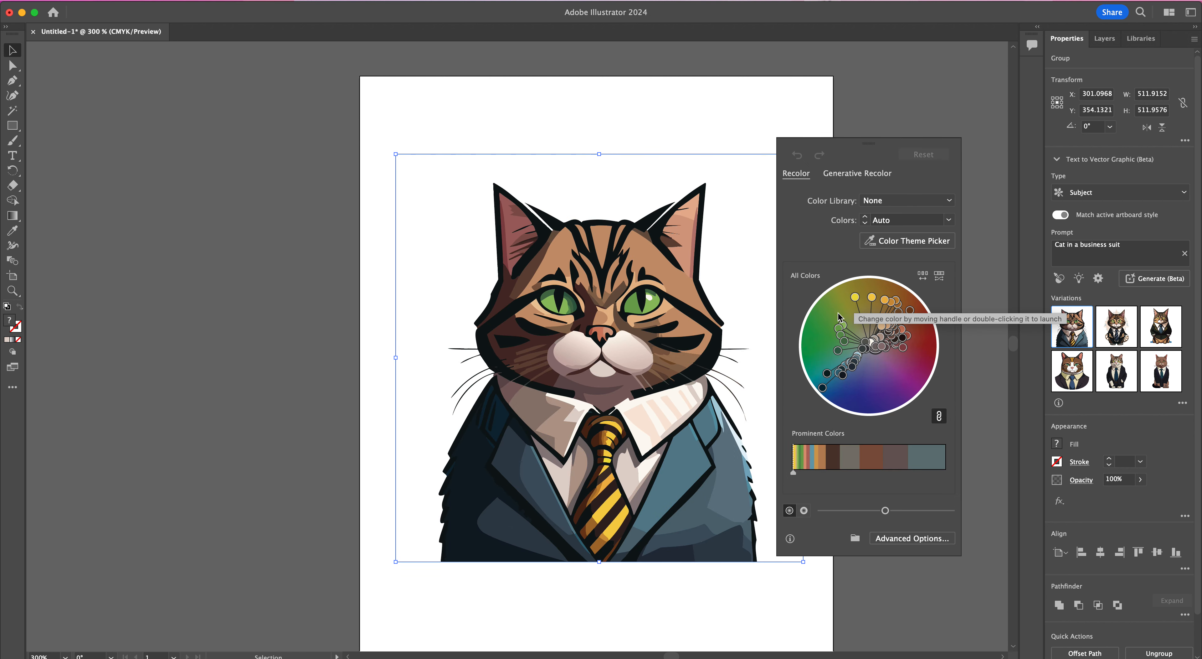
left_click_drag(859, 302, 877, 308)
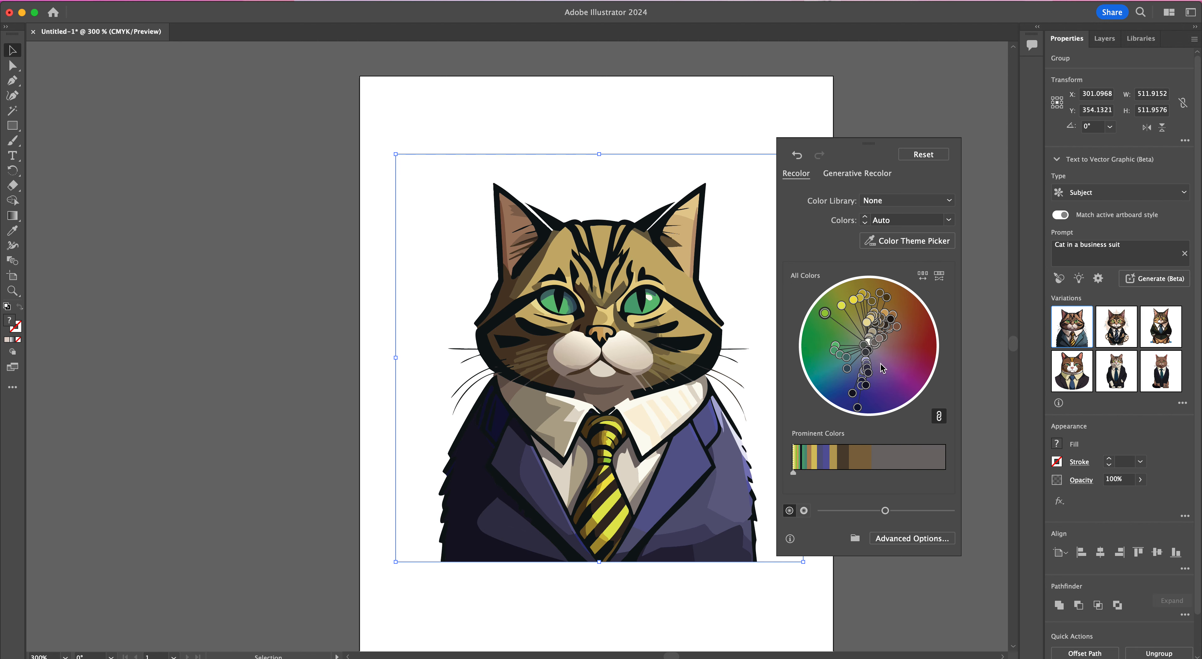
Step: Generate Generative Recolor variations of the cat from the prompt "Pastel color scheme"
left_click(867, 173)
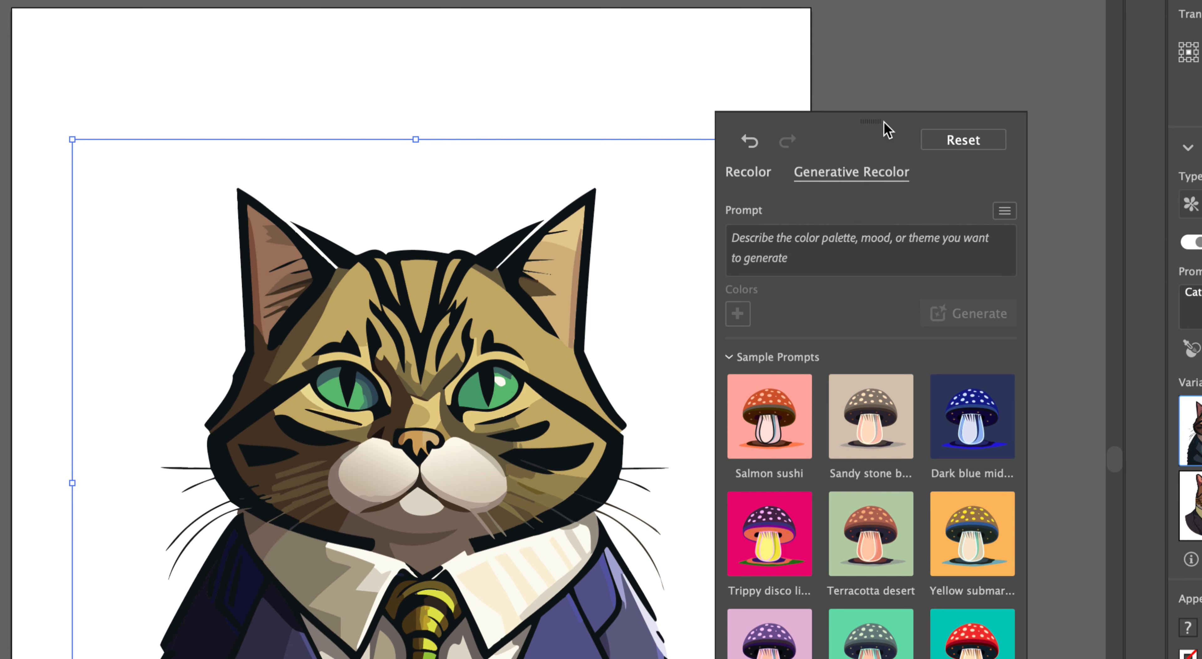
left_click_drag(887, 130, 944, 84)
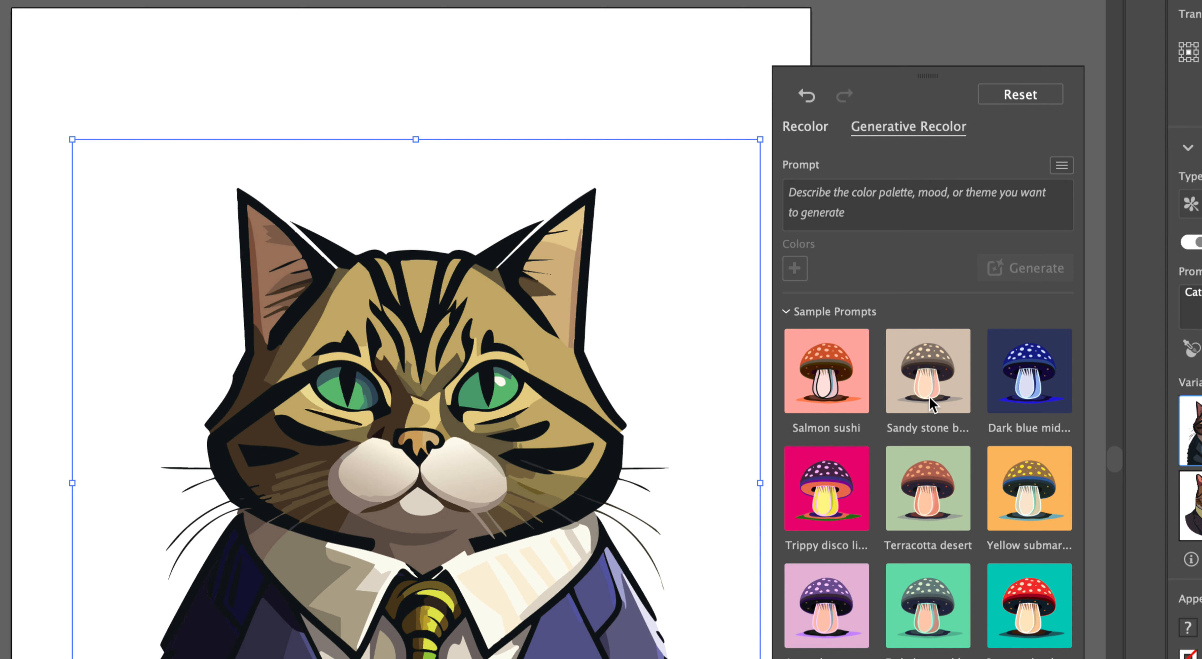
left_click(849, 210)
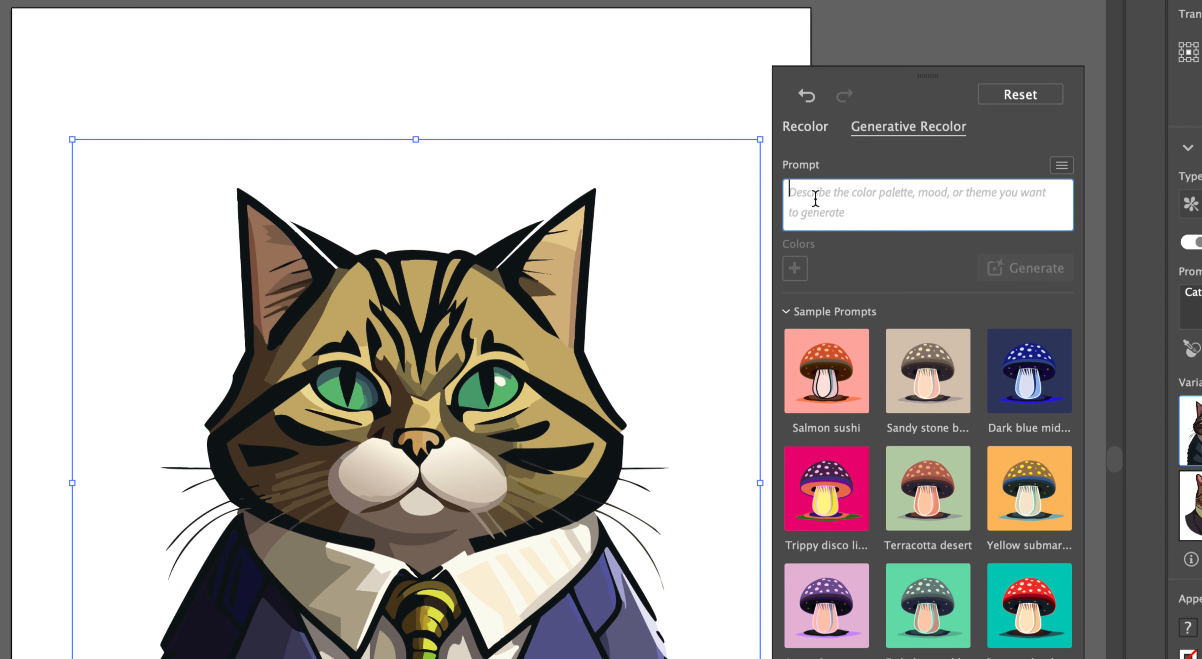
type("Pa")
type("stel colo")
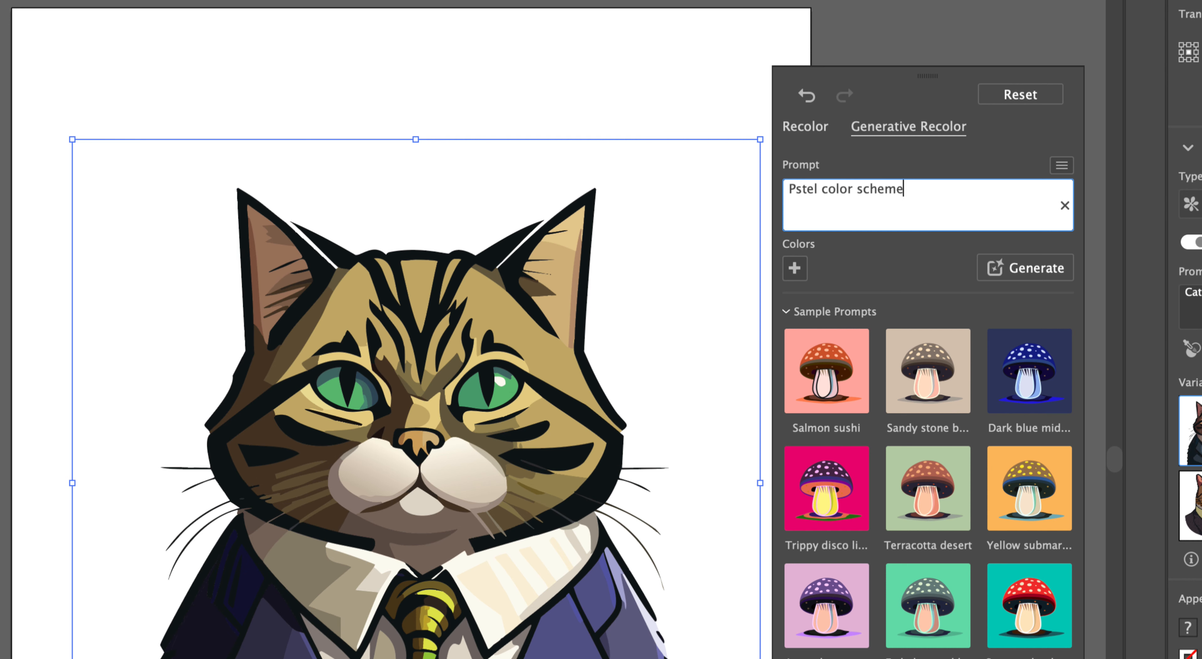
type("r scheme")
left_click(793, 192)
type("a")
left_click(913, 210)
left_click(1003, 268)
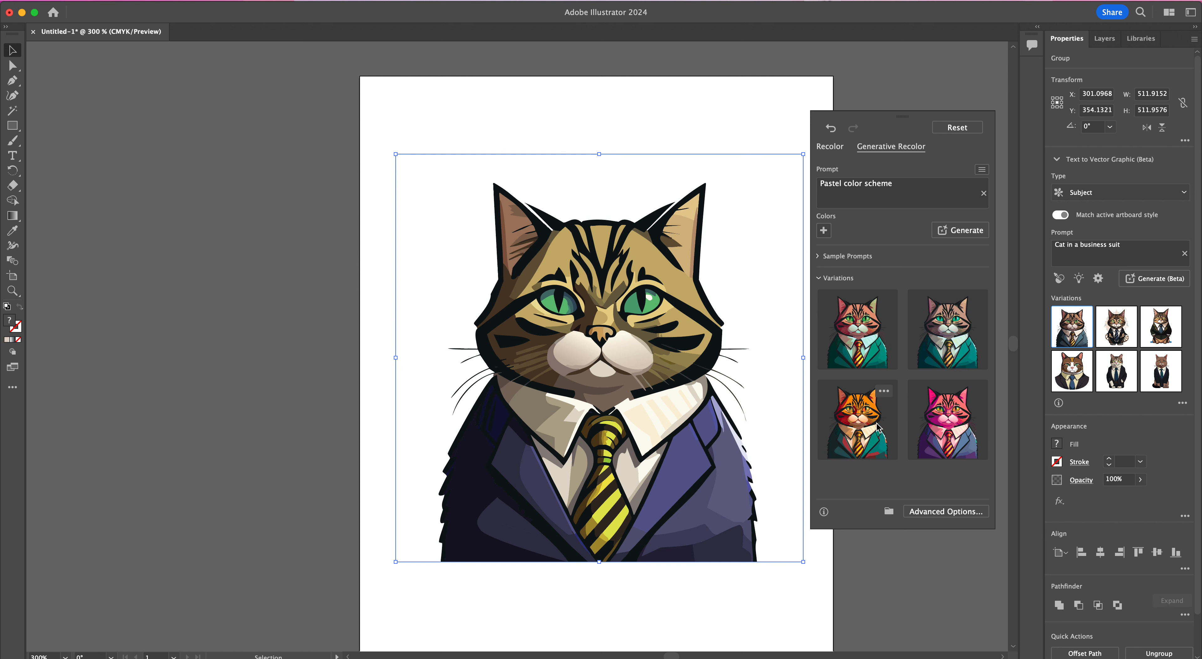
Step: Apply the pastel variation with the teal suit and brown fur, check its color wheel, and generate another set of variations
left_click(918, 327)
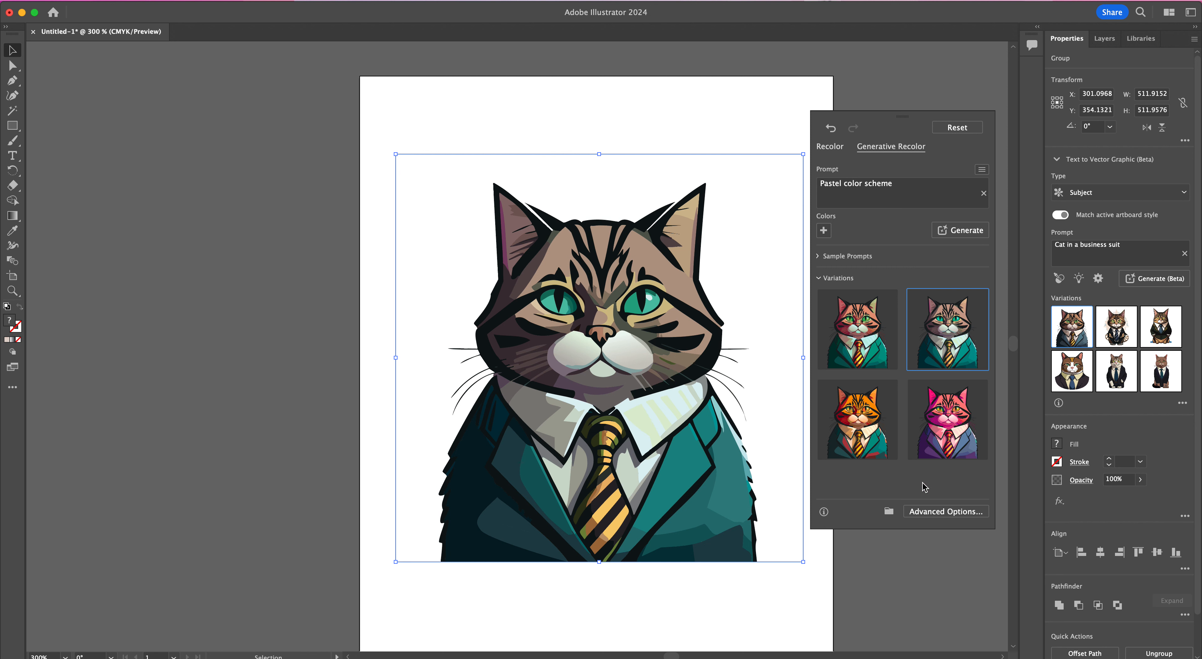
left_click(833, 148)
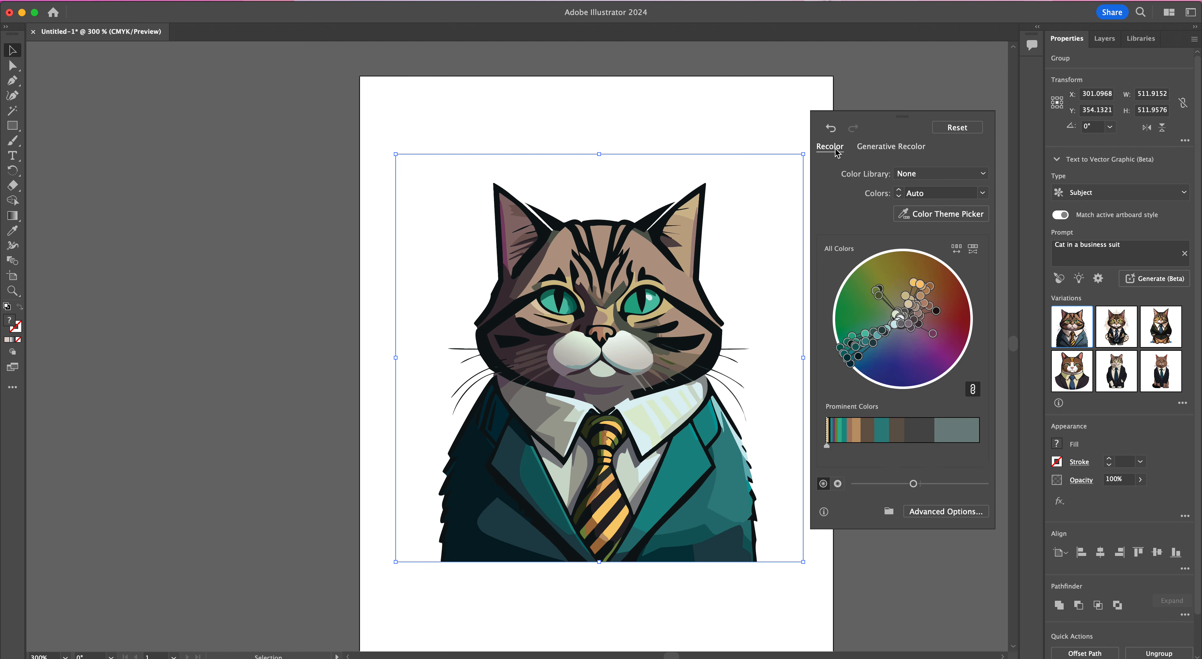
left_click(889, 147)
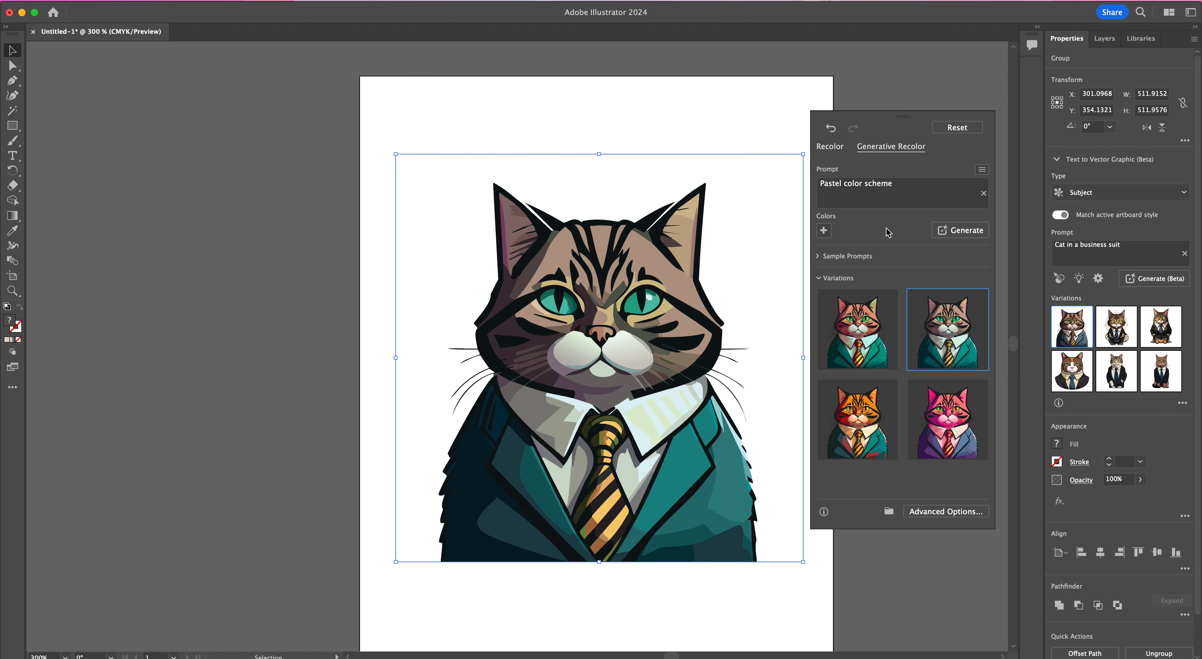
left_click(939, 231)
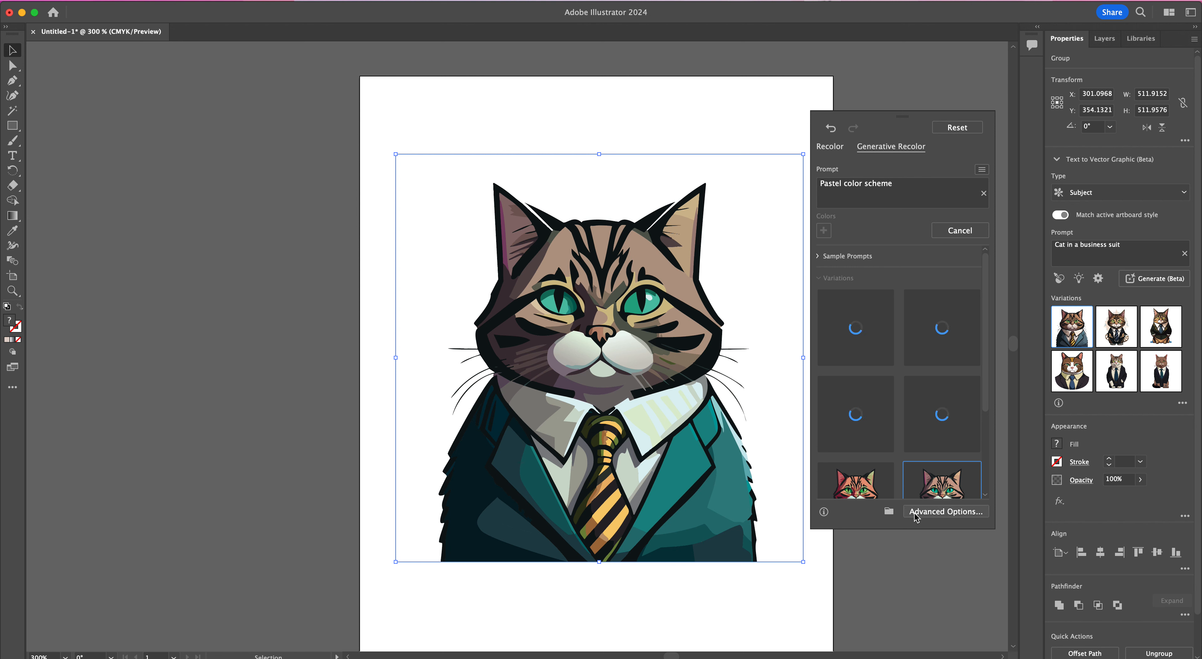
Step: Open the advanced Recolor Artwork options for the cat and cancel the recolor
left_click(895, 513)
left_click(946, 511)
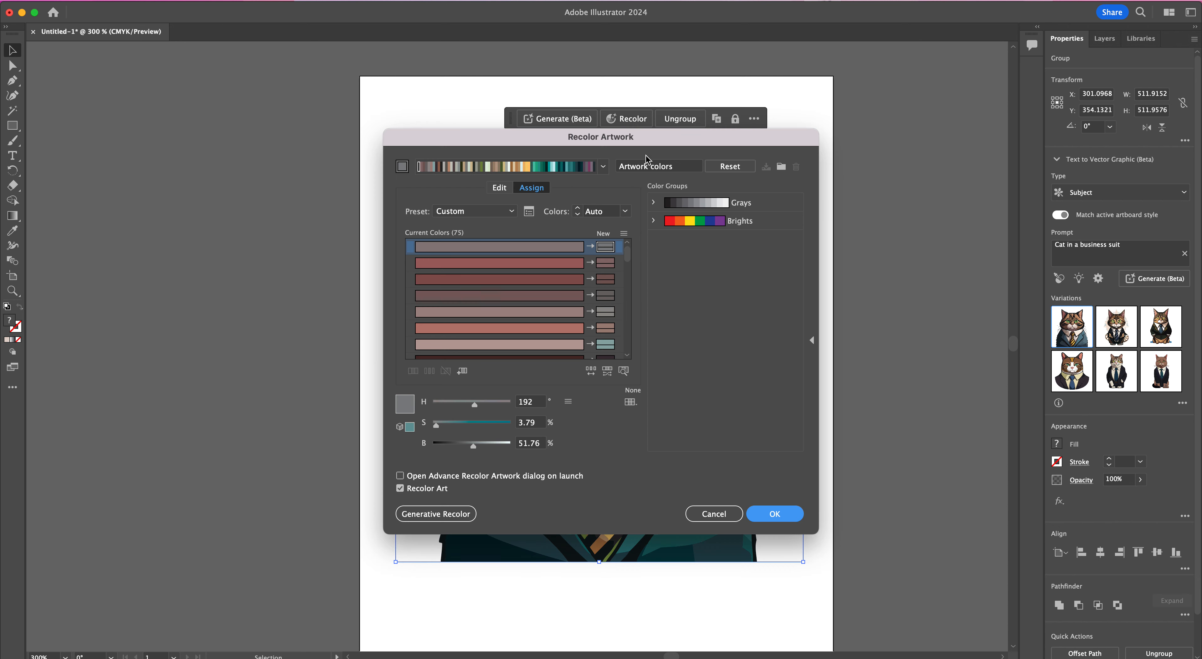
left_click(719, 507)
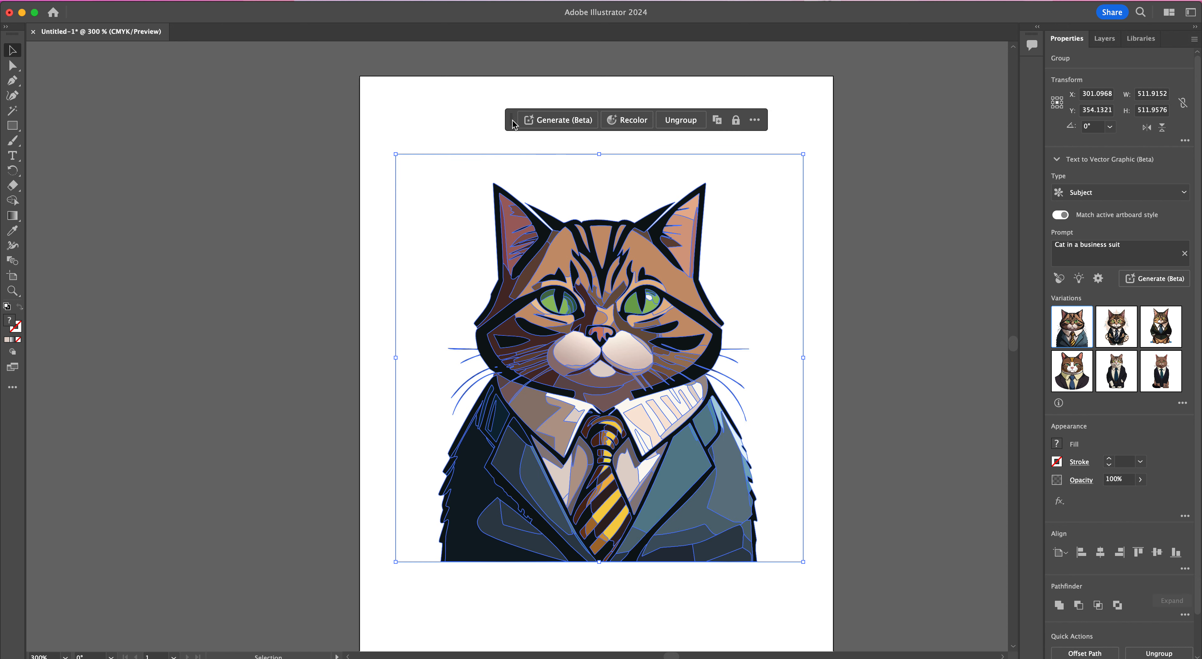
Step: Recolor the cat with the "Lavender storm" sample prompt in Generative Recolor, applying the pink-purple fur variation with a blue suit
left_click_drag(512, 119, 712, 120)
left_click(822, 123)
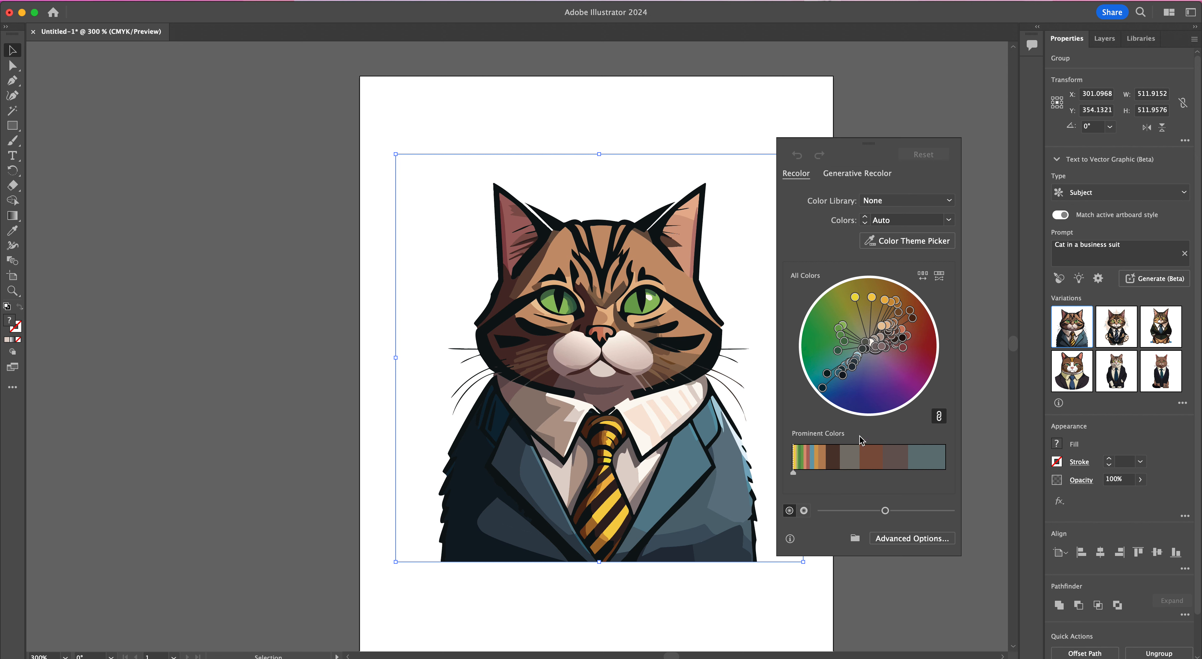
left_click(853, 177)
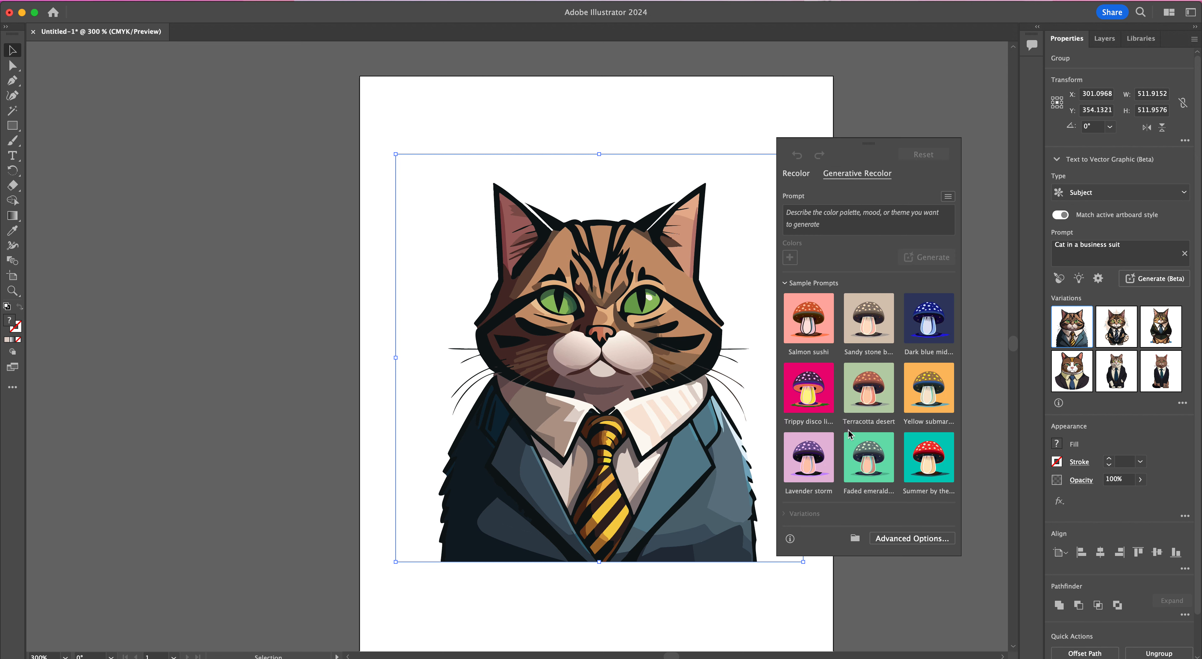
scroll(918, 375, "down", 5)
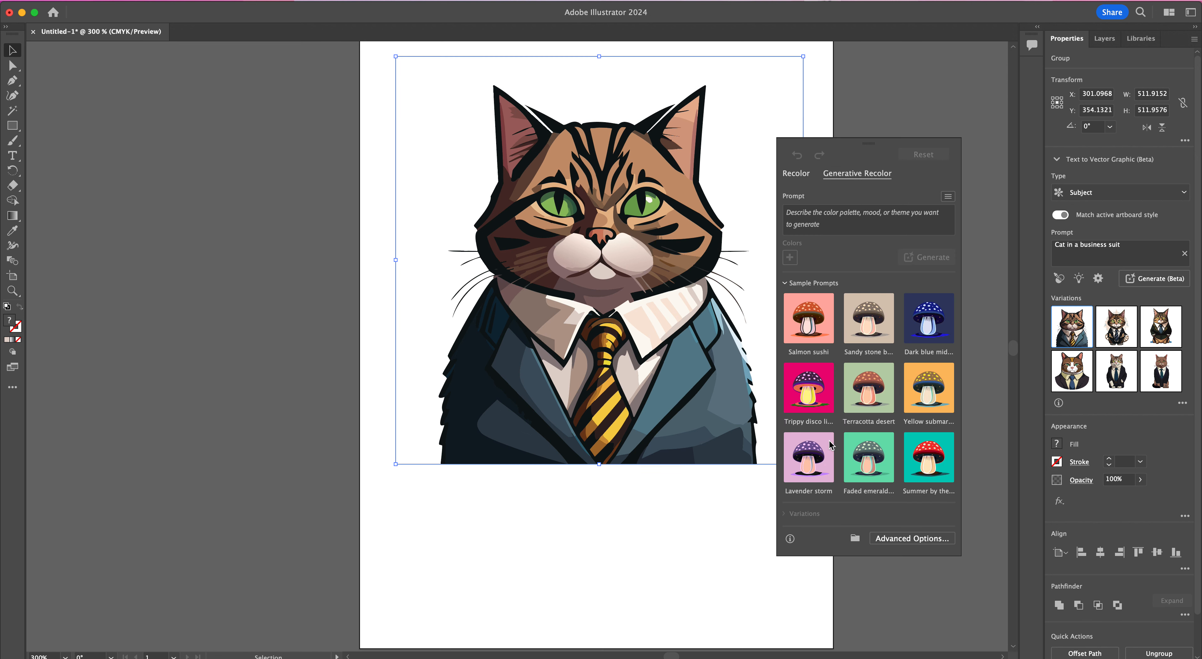
left_click(803, 471)
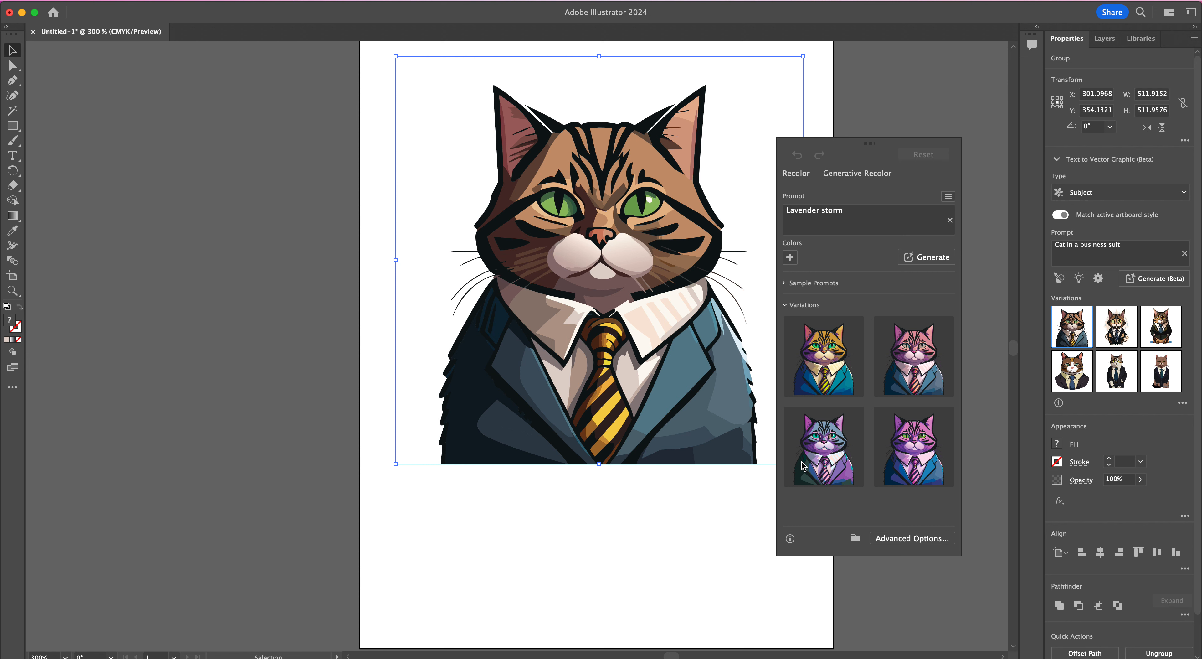
left_click(899, 450)
Step: Close the recolor options, shift the recolored cat to the left, and delete it from the artboard
left_click_drag(669, 226, 649, 312)
left_click_drag(840, 145, 883, 87)
left_click_drag(648, 322, 593, 321)
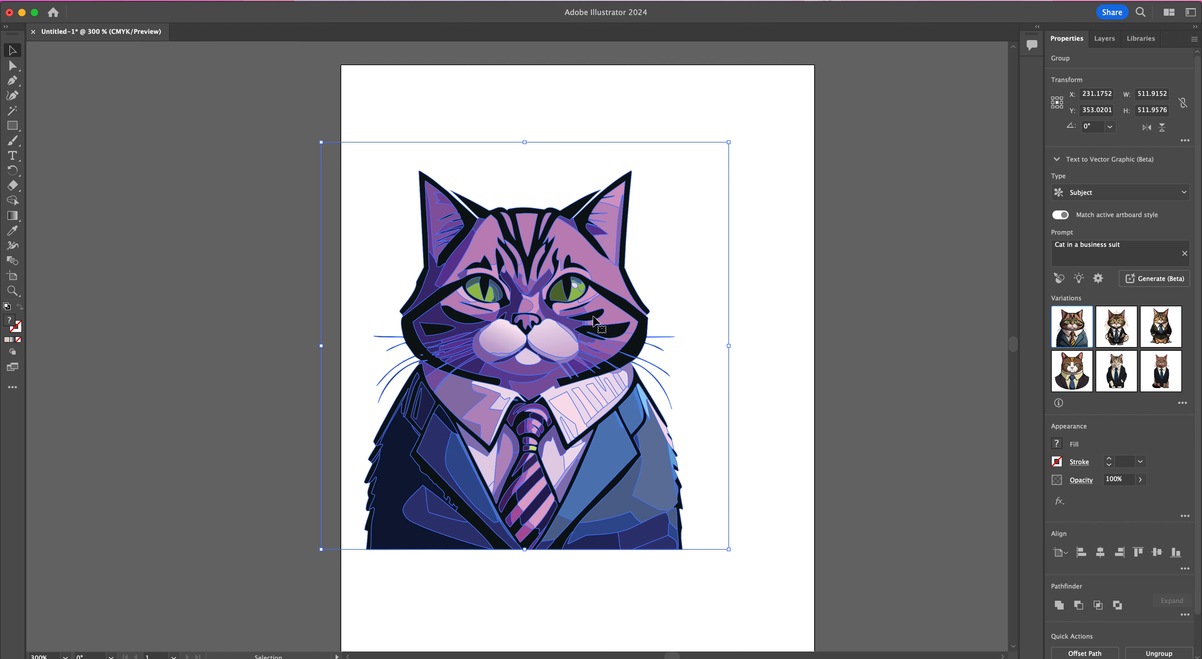
key("Delete")
Step: Replace the Text to Vector Graphic prompt with ""Happy Birthday" colorful design" and generate it as a Subject
left_click(1141, 172)
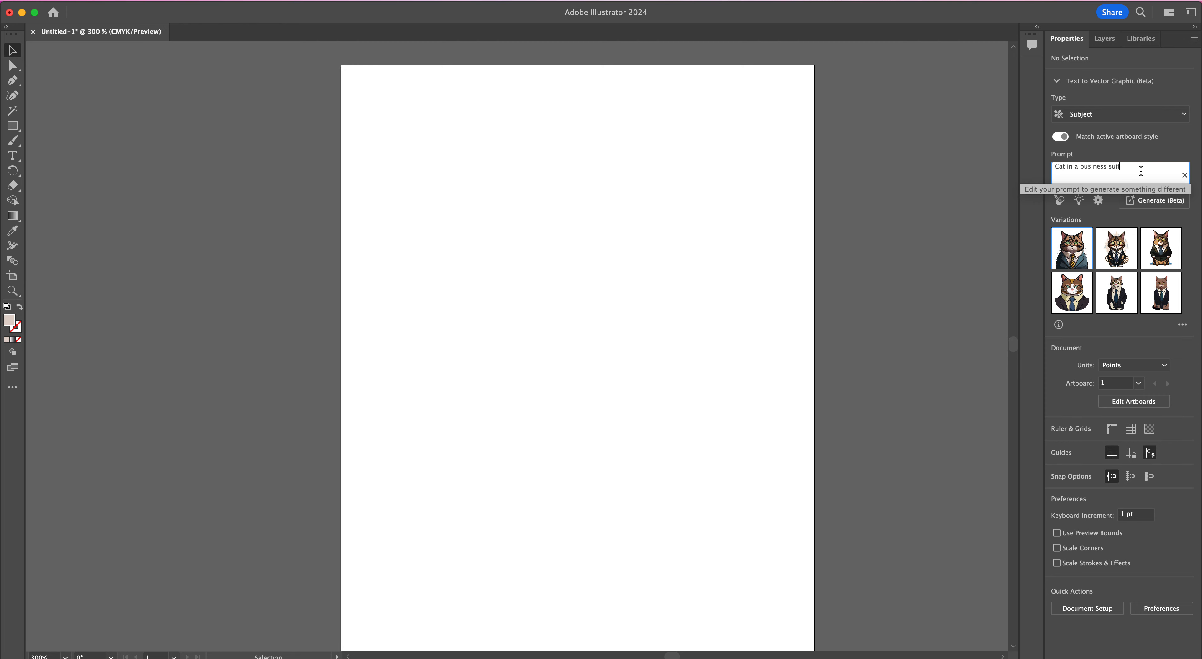
left_click_drag(1141, 171, 1007, 168)
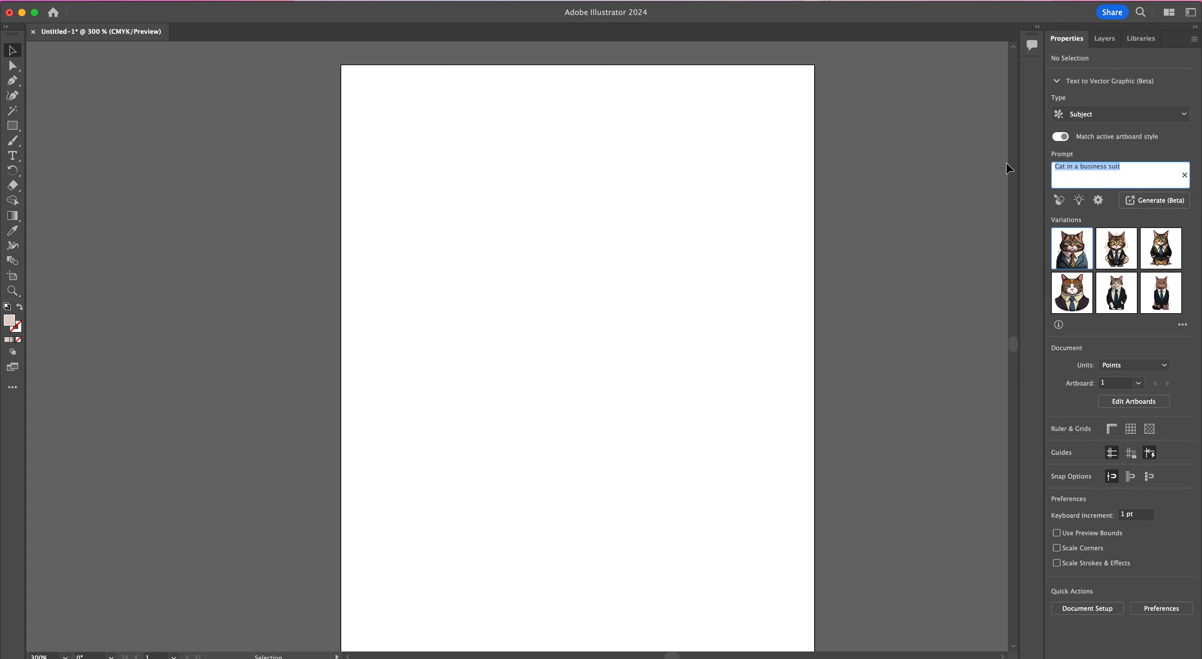
key("BackSpace")
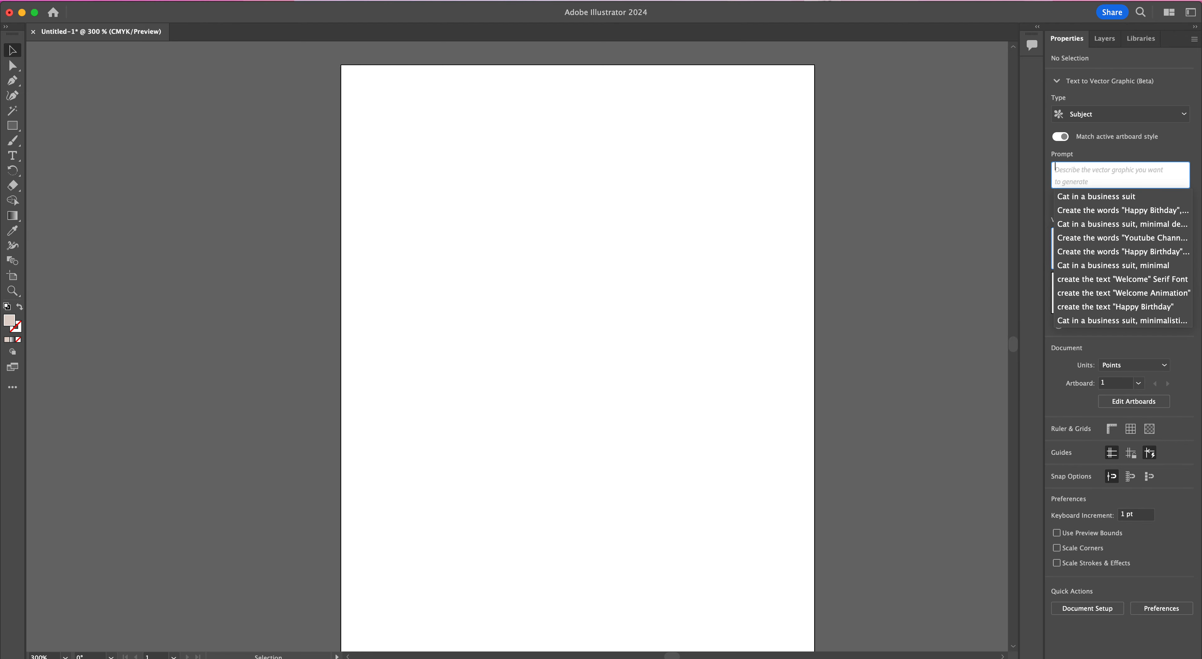
type("\"Ha")
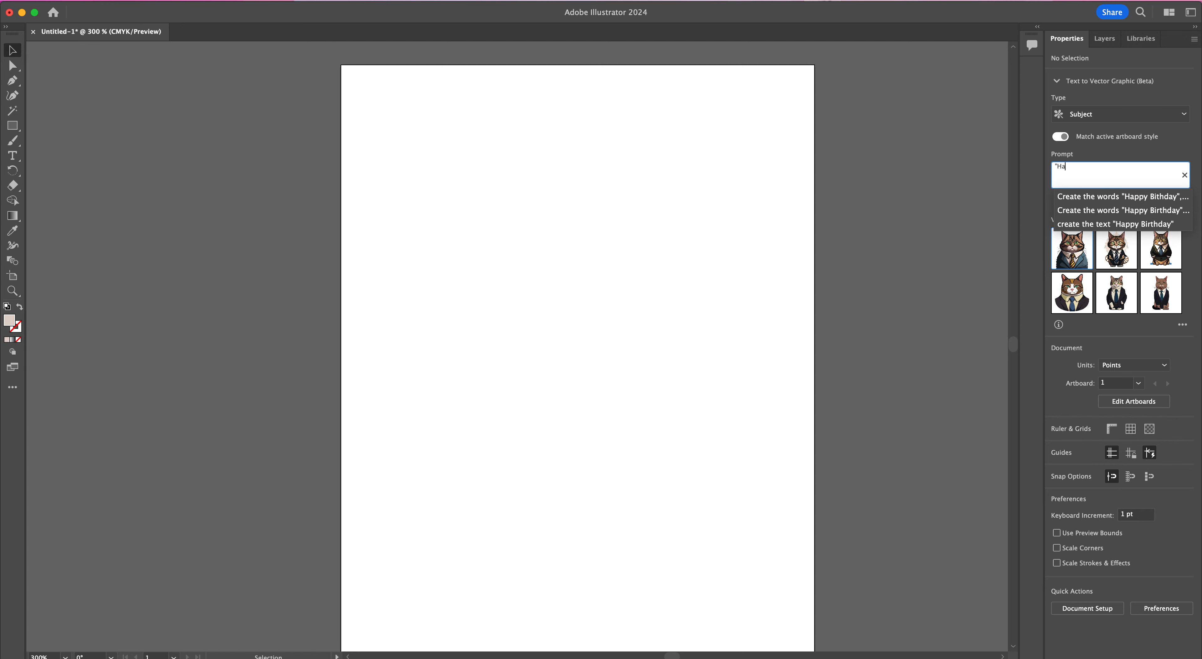
type("ppy Birthday\"")
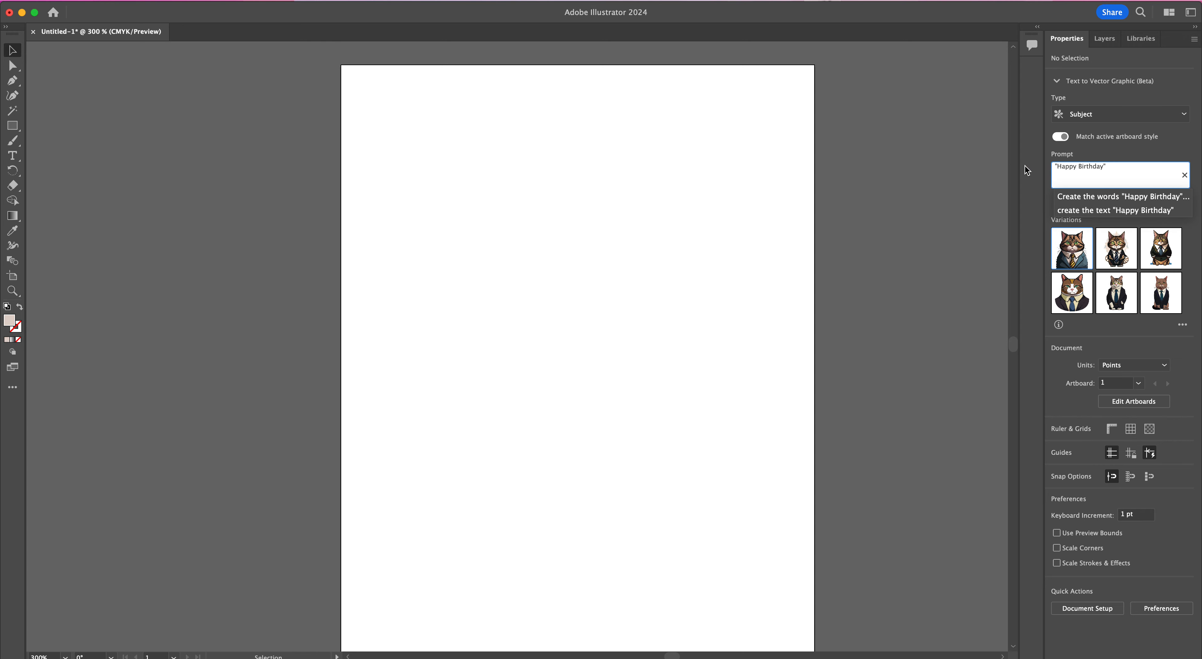
type(" colorfu")
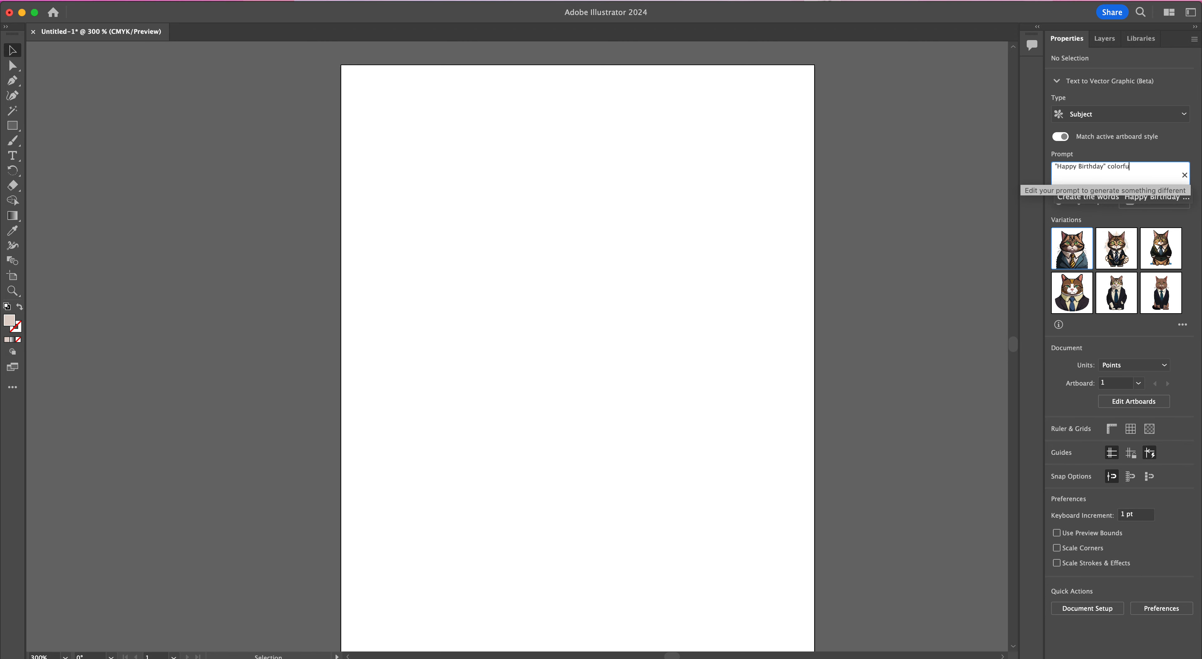
type("l design")
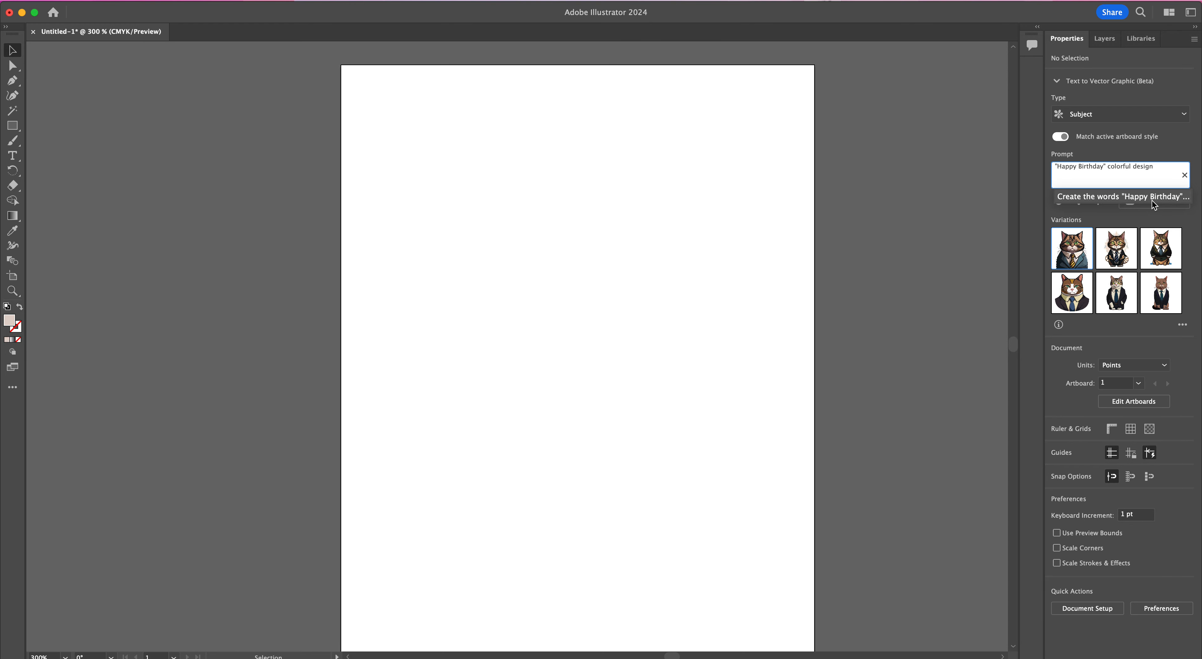
left_click(1162, 206)
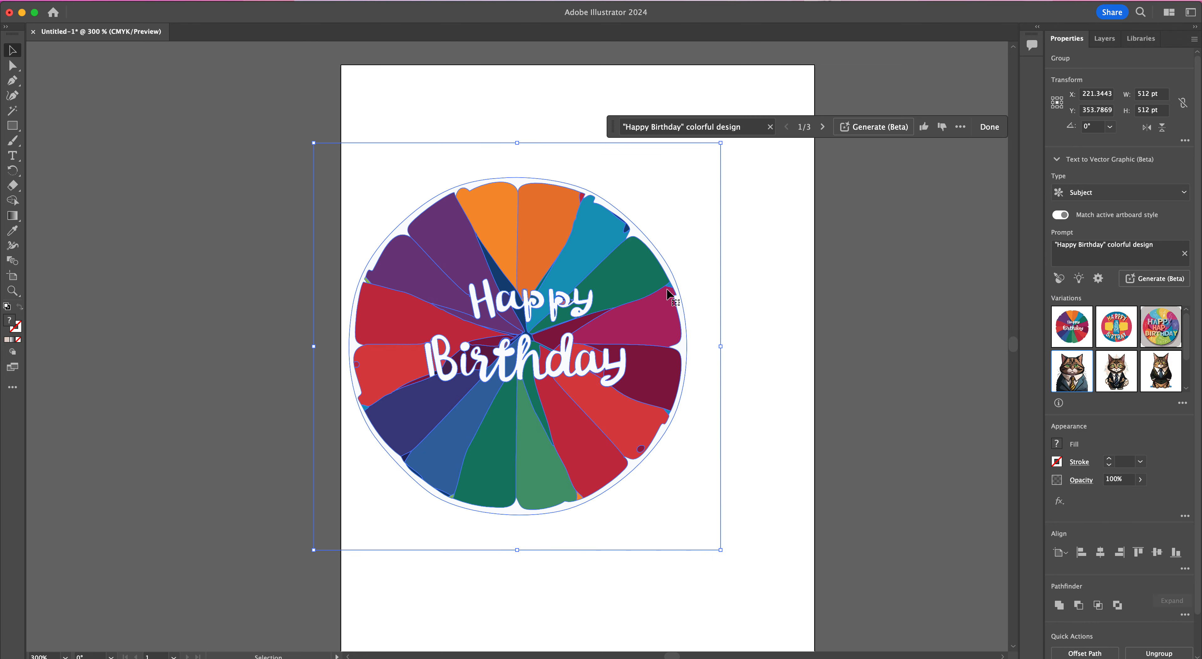
Step: Compare the three generated Happy Birthday variations on the artboard, ending on the first one
left_click(1072, 328)
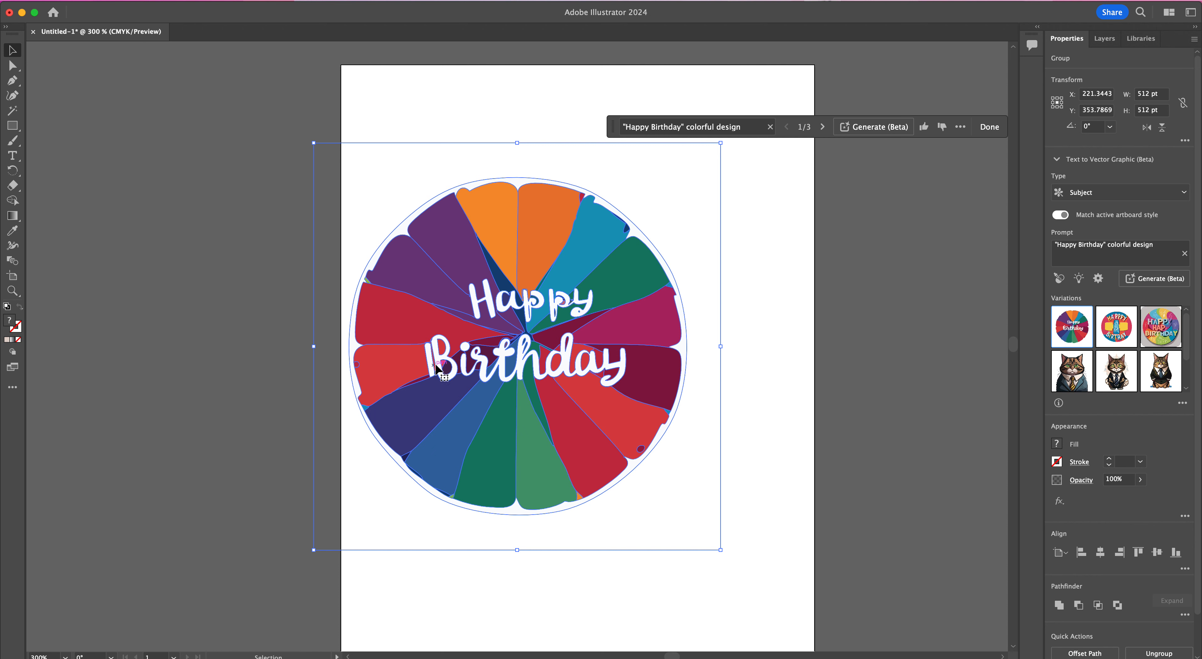
left_click(1115, 340)
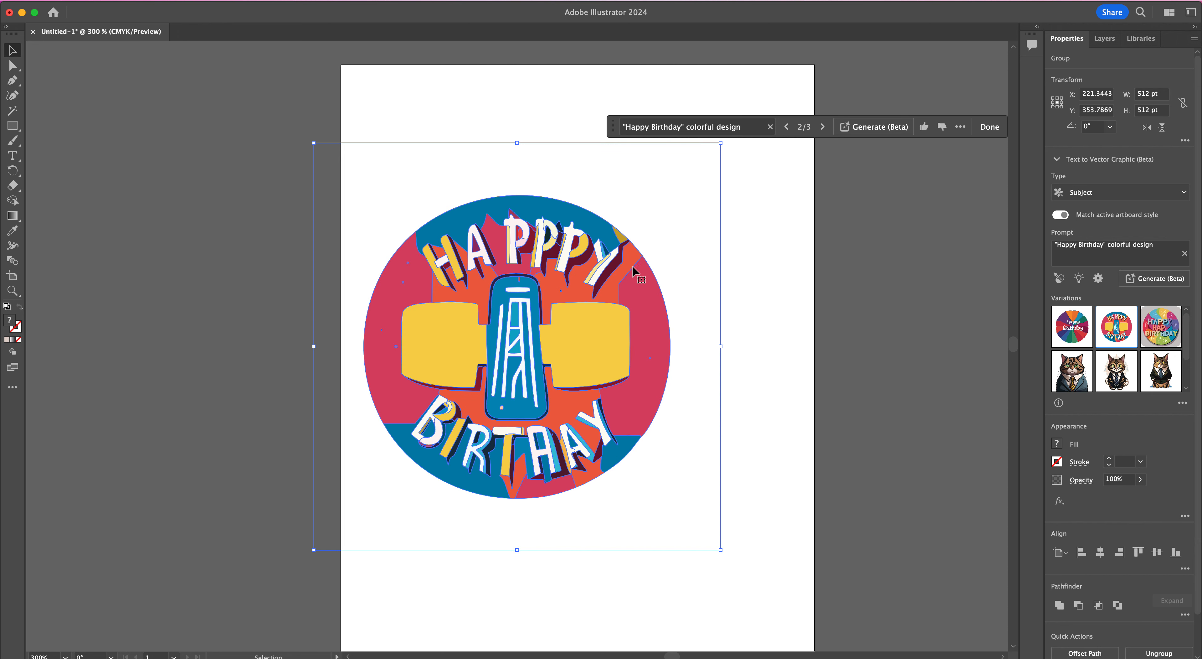
left_click(1151, 343)
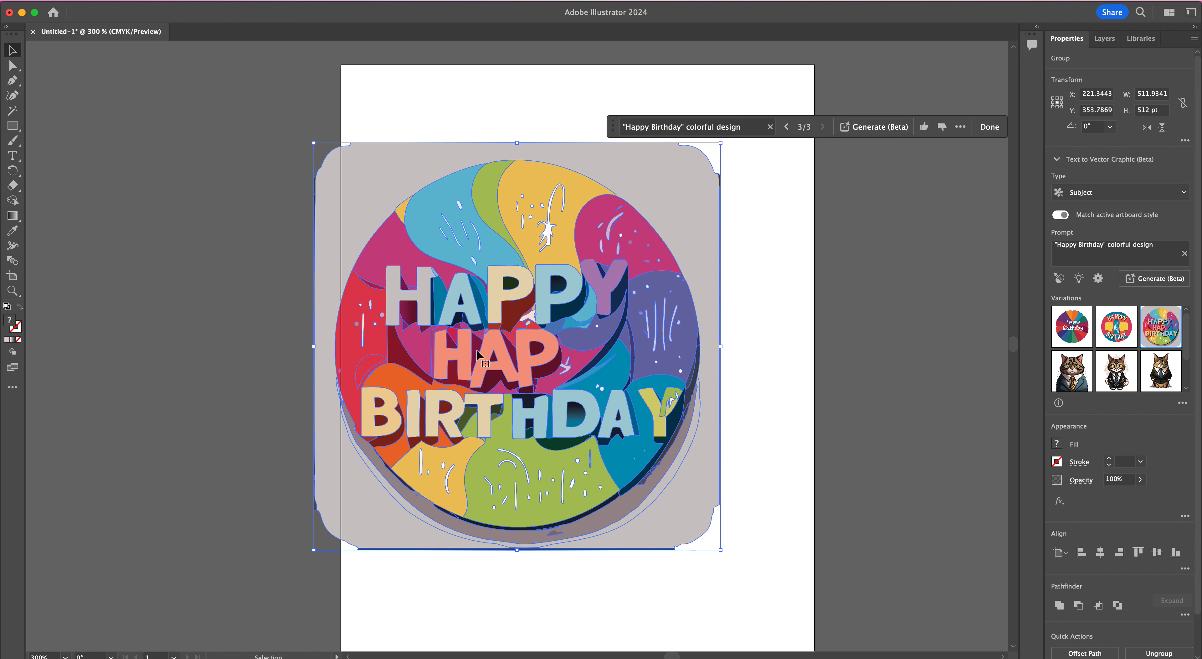
left_click(1063, 337)
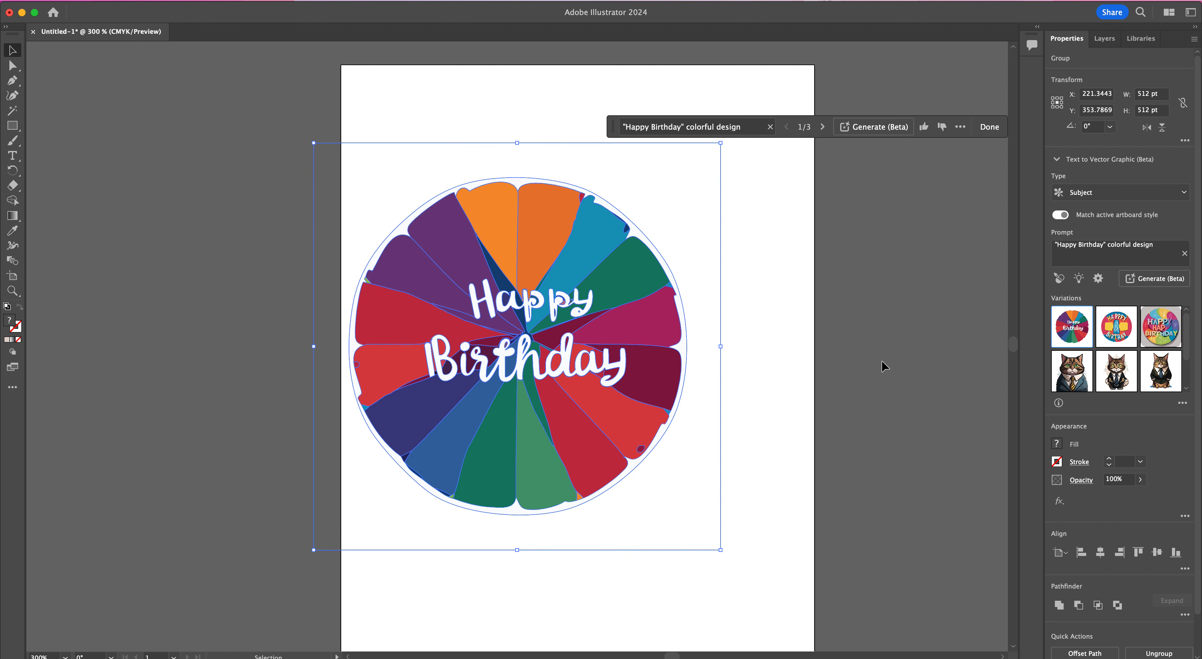
Step: Generate more variations of the selected Happy Birthday design and move the new graphic right, roughly centering it on the artboard
left_click(792, 359)
left_click(636, 367)
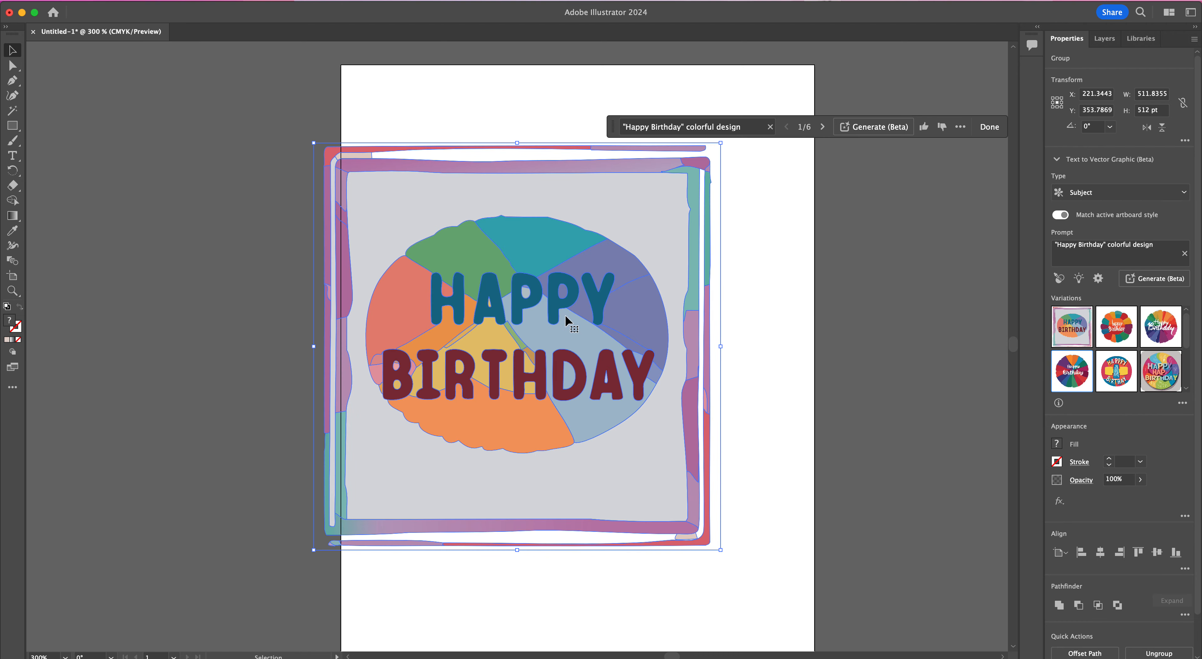
left_click_drag(565, 314, 616, 319)
Step: Compare the second and third new Happy Birthday variations, return to the first one with the square frame, and reselect it
left_click(1132, 334)
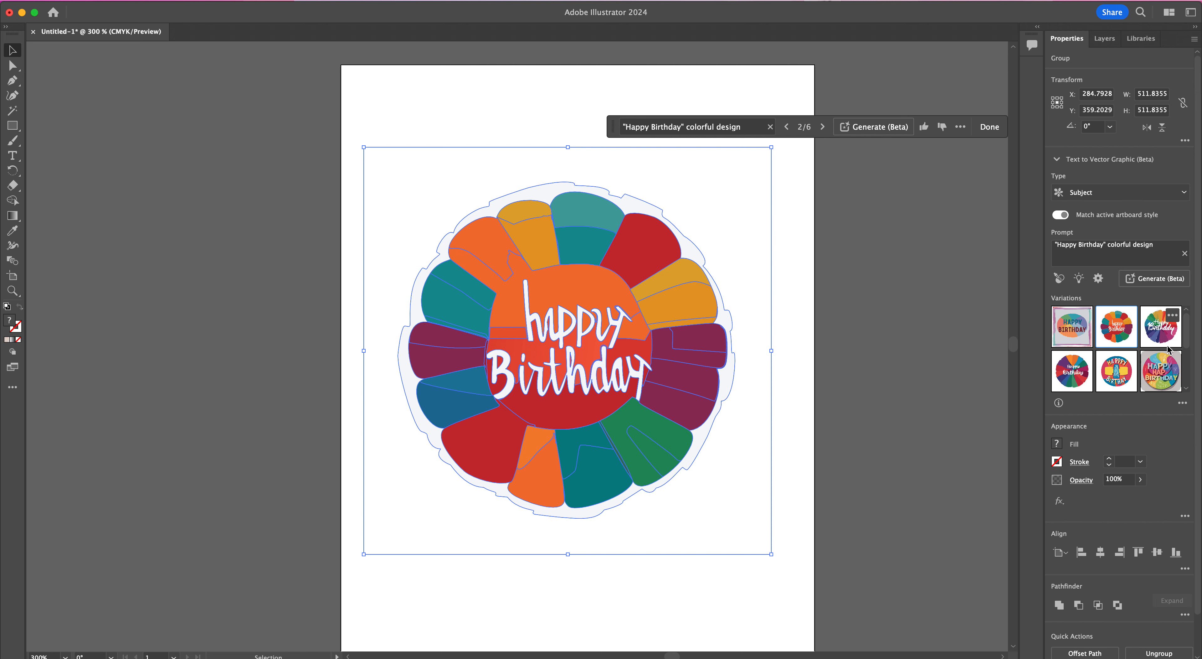
left_click(1151, 344)
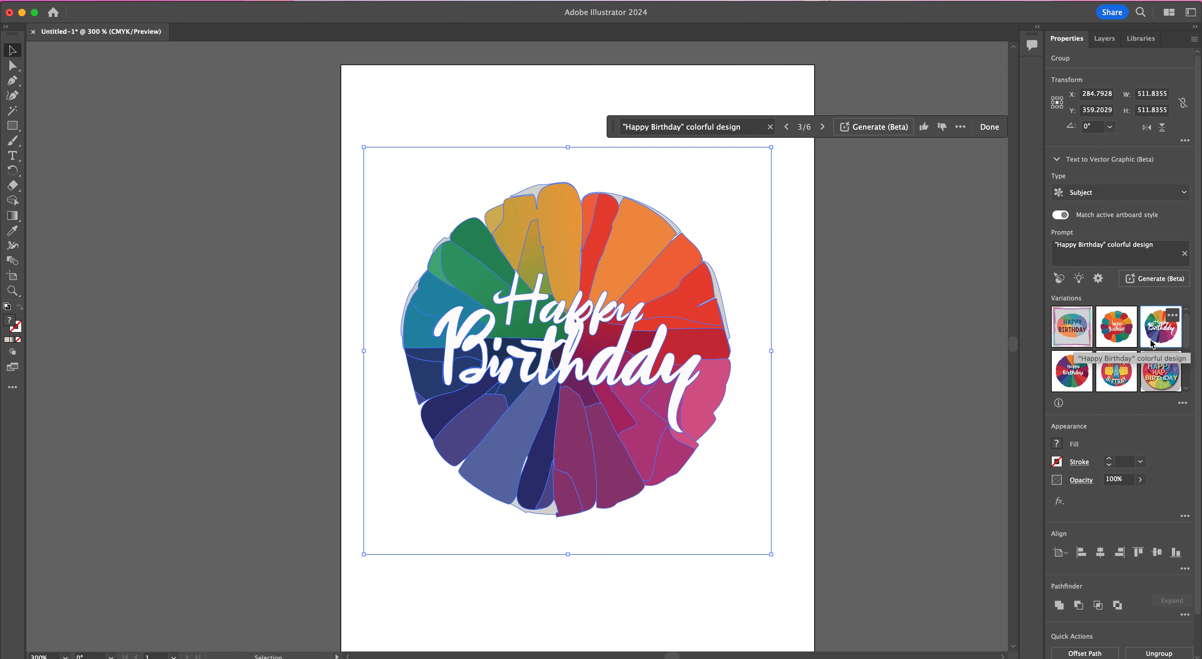
left_click(1072, 329)
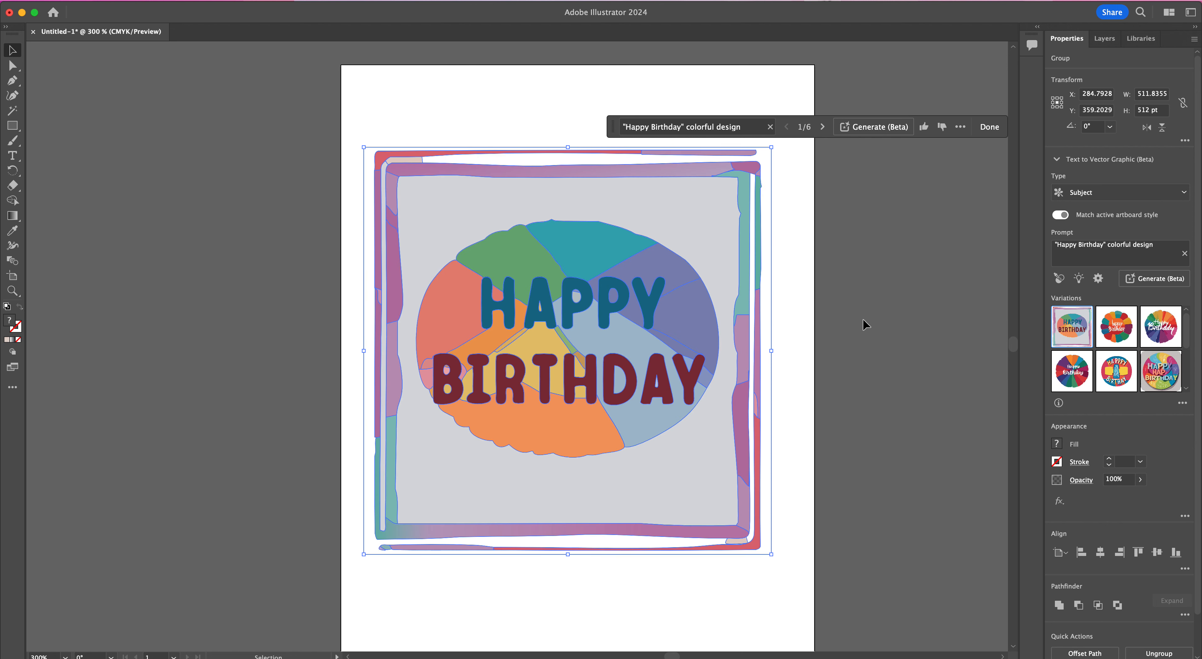
left_click(866, 325)
left_click(720, 249)
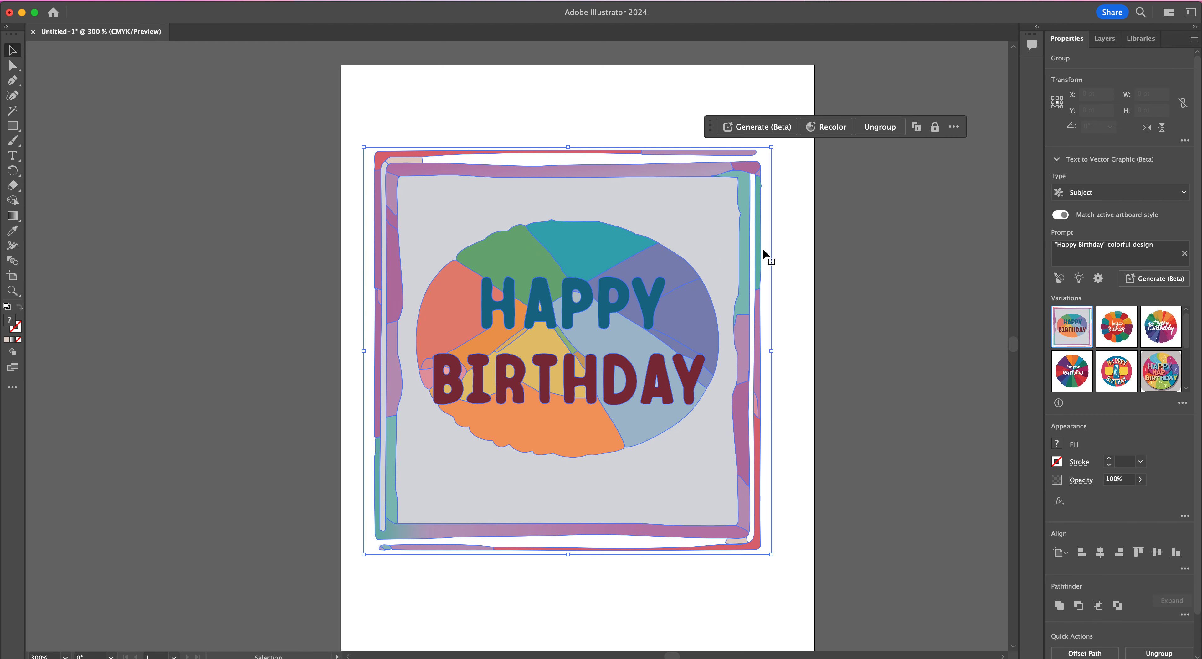